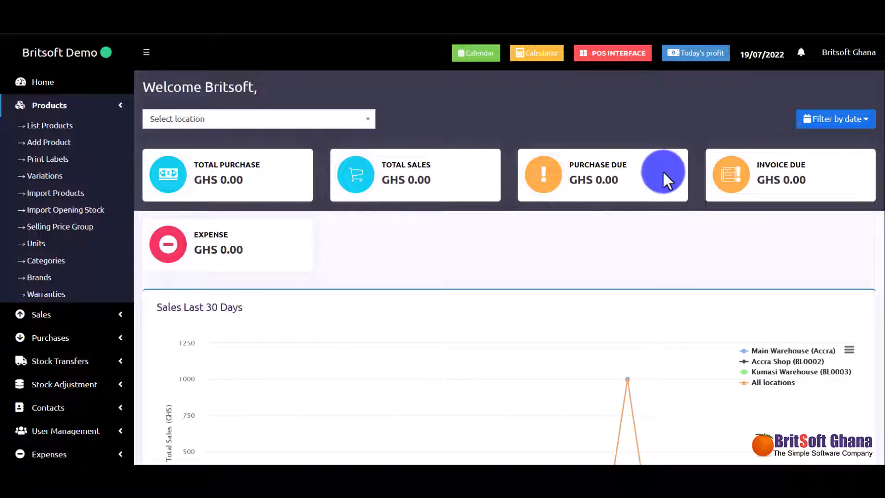
# Step: Examine the dashboard's totals, location choices, sales charts, payment due tables and product stock alerts
pyautogui.scroll(-3, 754, 228)
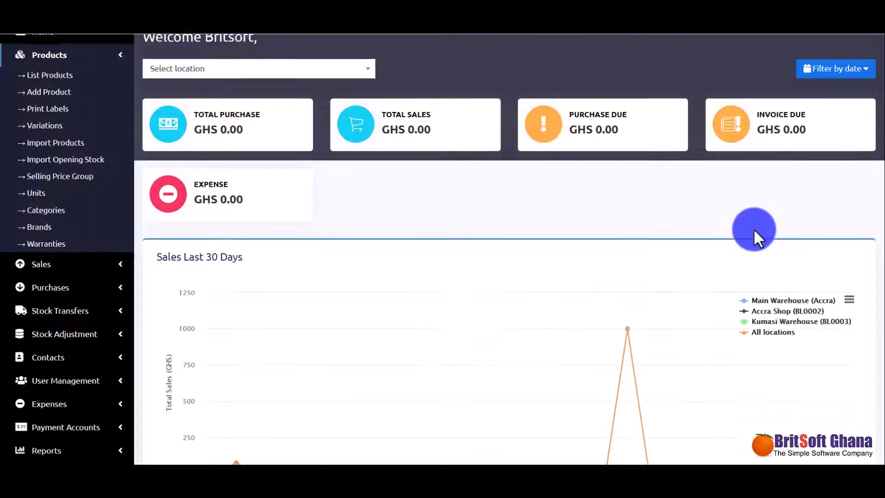
pyautogui.scroll(2, 753, 228)
pyautogui.scroll(1, 753, 228)
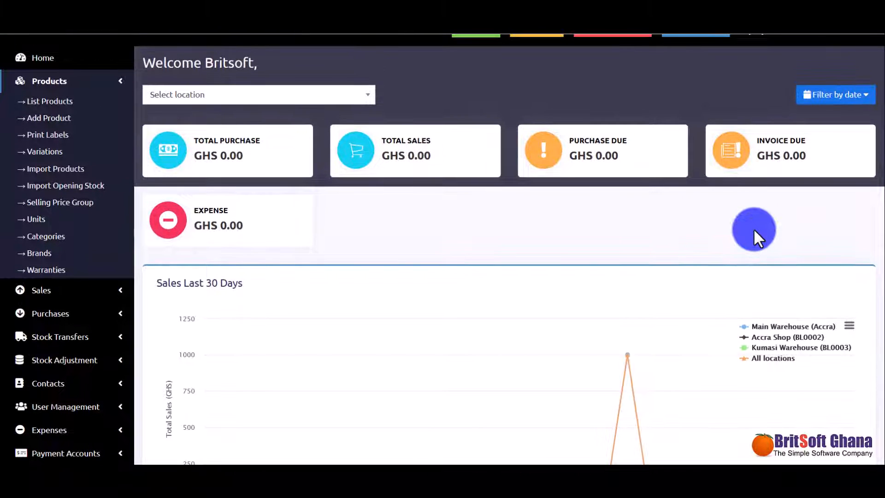
pyautogui.click(374, 97)
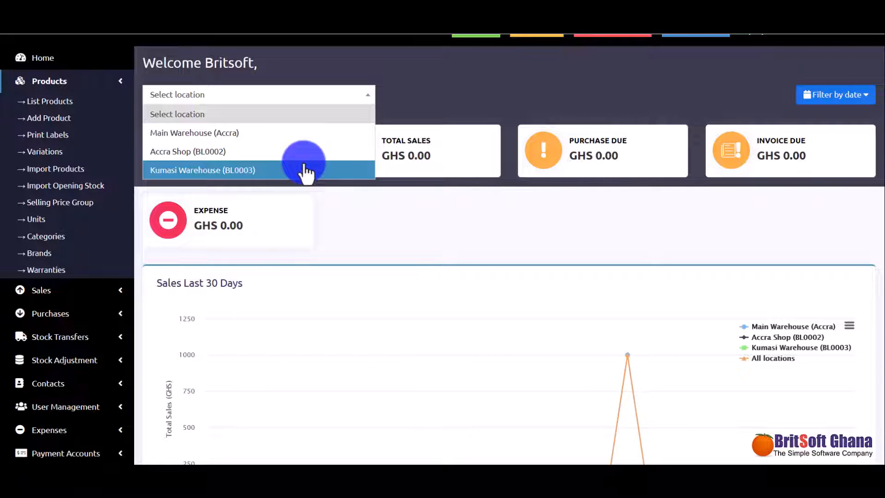
pyautogui.click(432, 105)
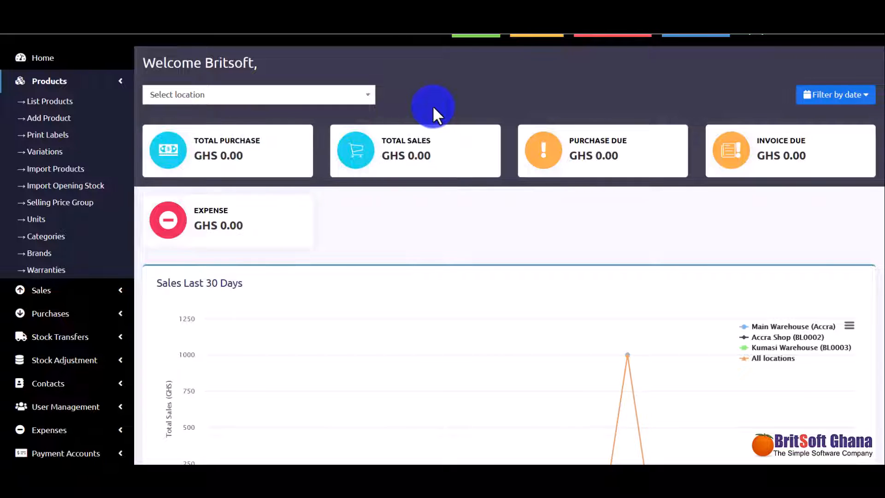
pyautogui.scroll(-5, 493, 194)
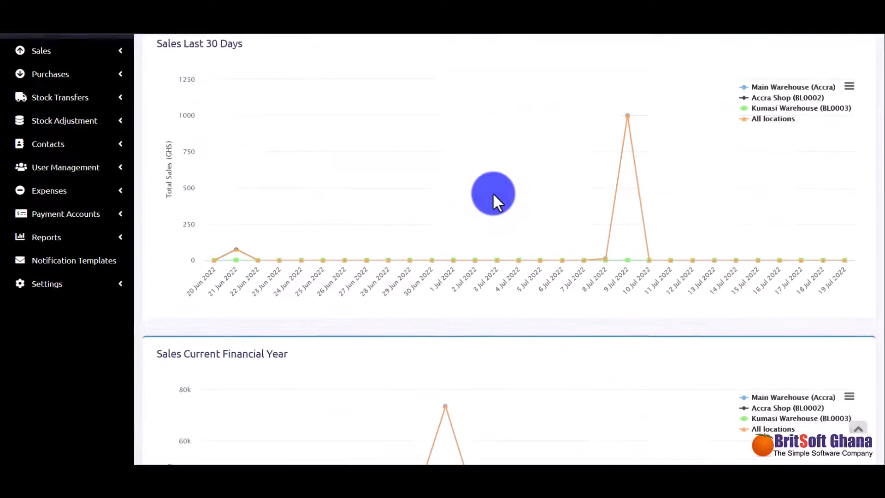
pyautogui.scroll(-3, 493, 193)
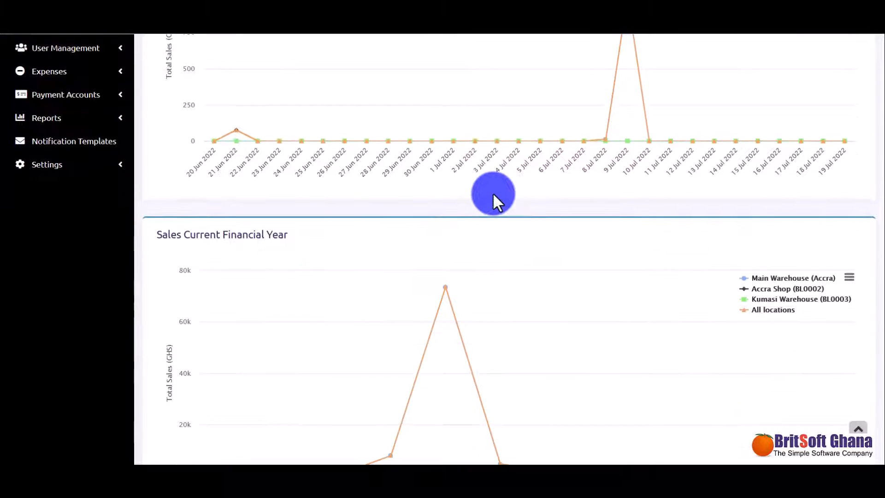
pyautogui.scroll(-5, 494, 192)
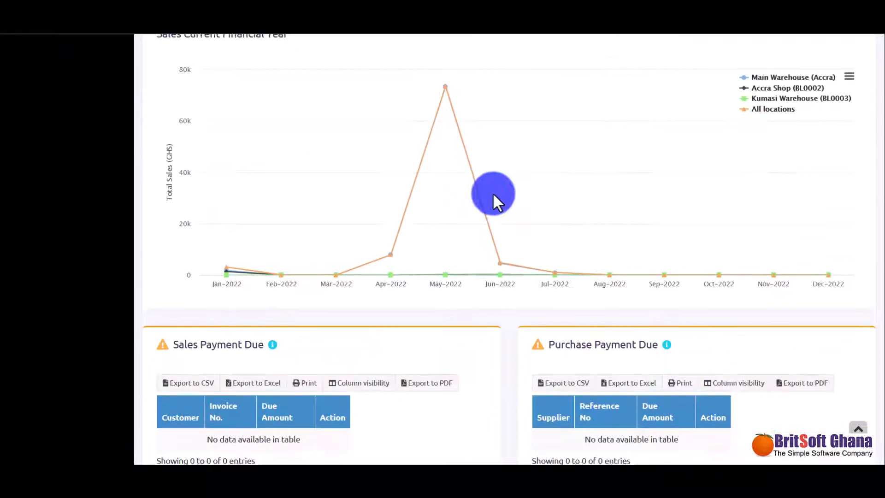
pyautogui.scroll(-4, 493, 193)
pyautogui.scroll(-3, 395, 305)
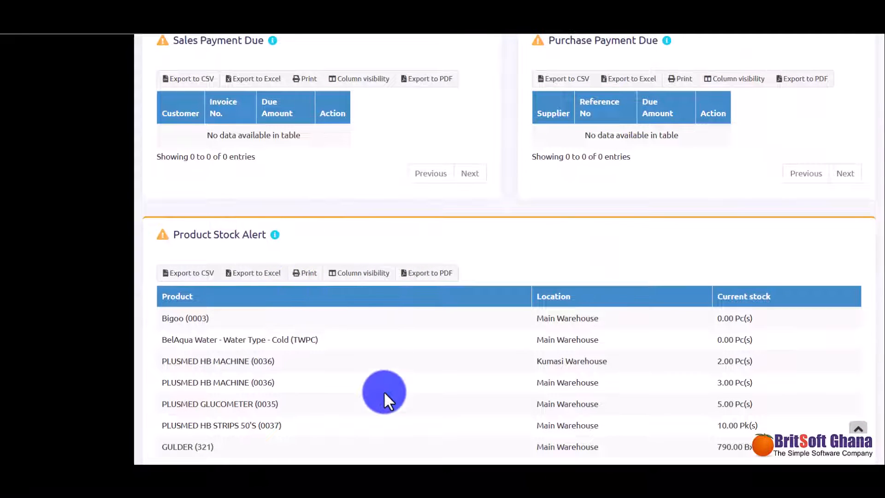
pyautogui.scroll(-1, 384, 401)
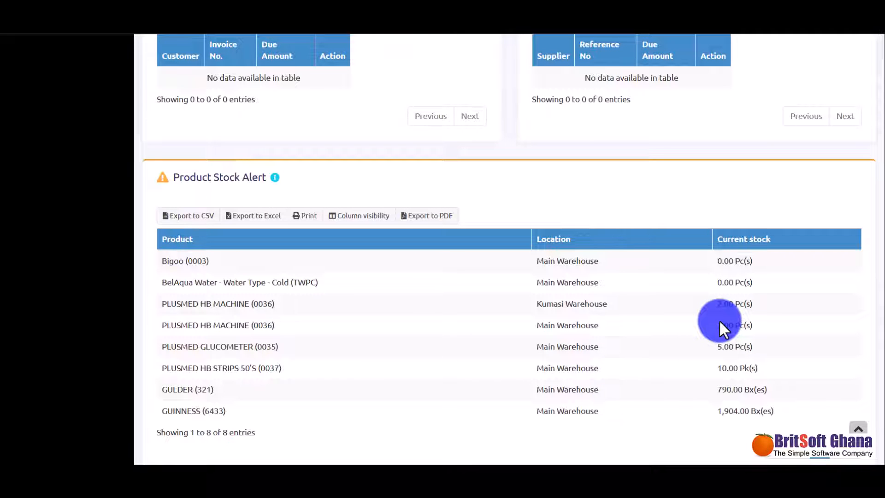
pyautogui.scroll(6, 720, 322)
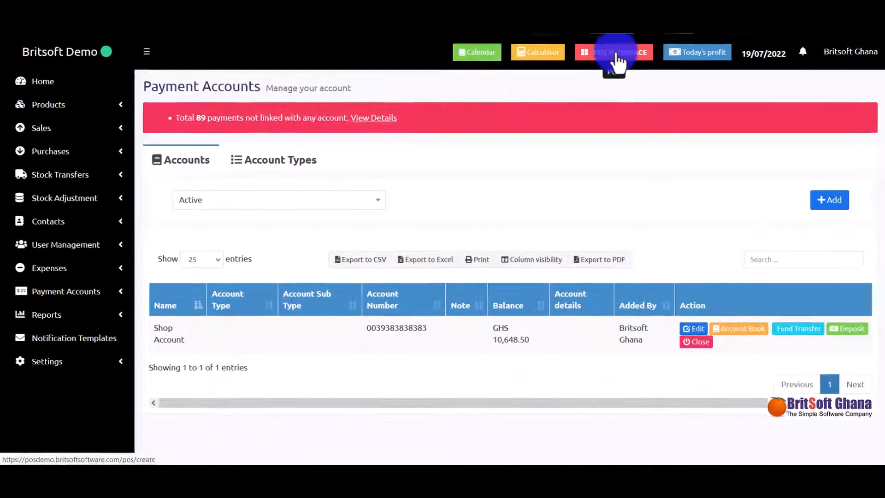
# Step: Start a sale in the POS interface and add the TV 32inch Samsung with a quantity of 2
pyautogui.click(615, 57)
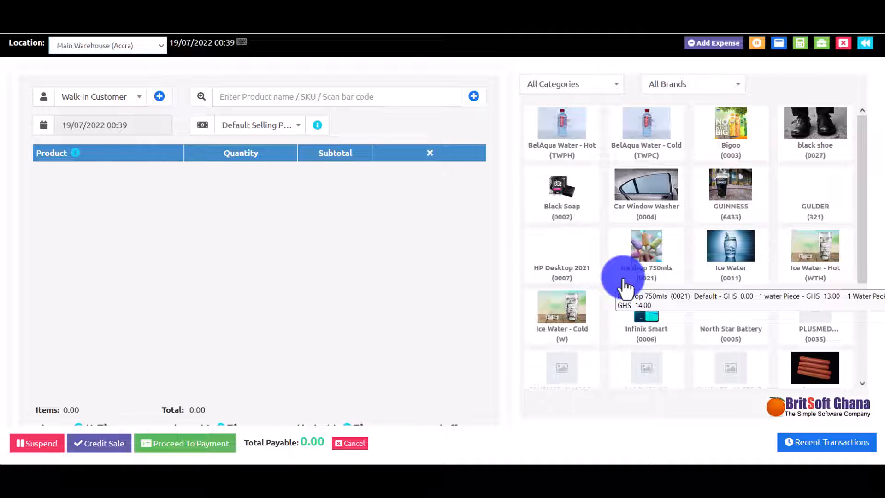
pyautogui.click(378, 98)
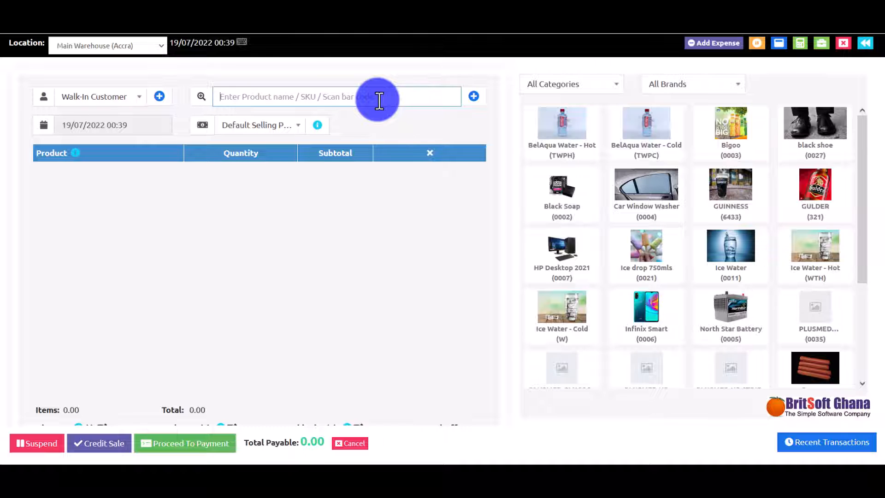
pyautogui.write('tv')
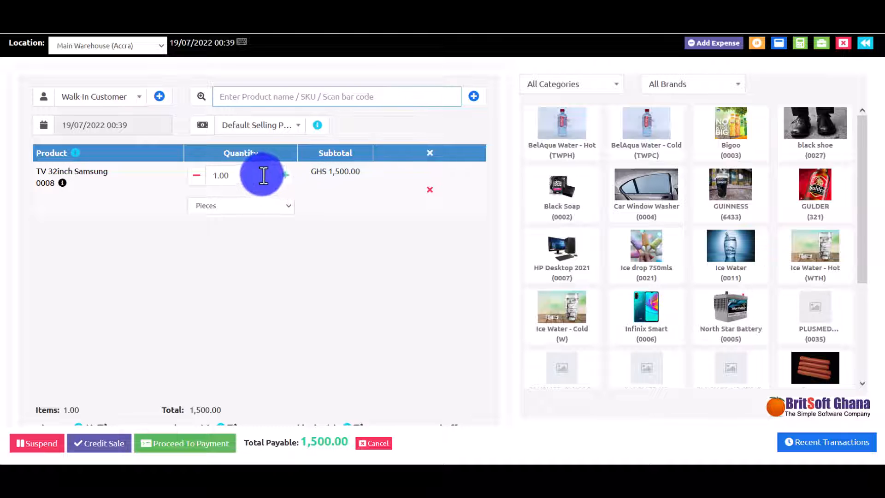
pyautogui.click(286, 175)
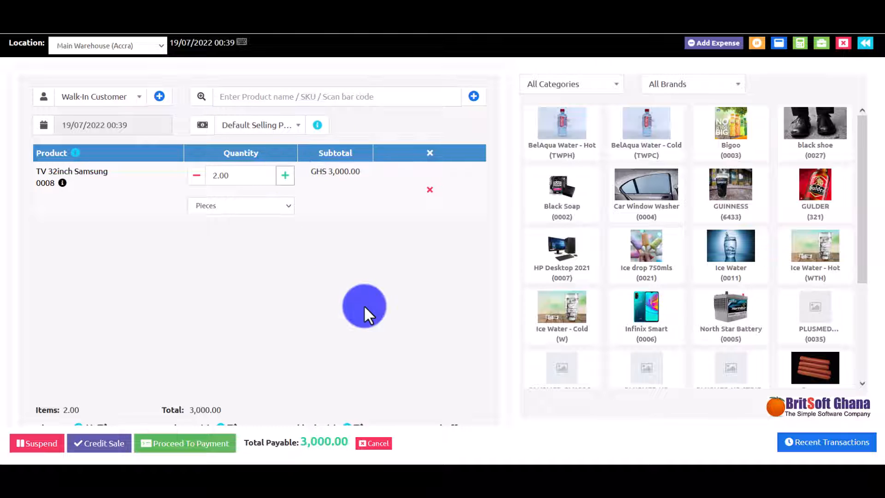
# Step: Finalize the sale's payment with method Cash and payment account Shop Account, and dismiss the receipt printing
pyautogui.click(205, 443)
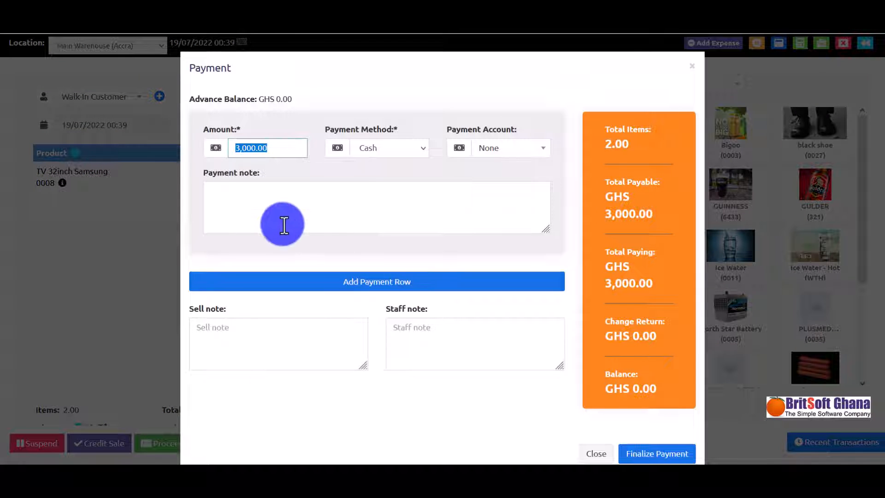
pyautogui.click(406, 148)
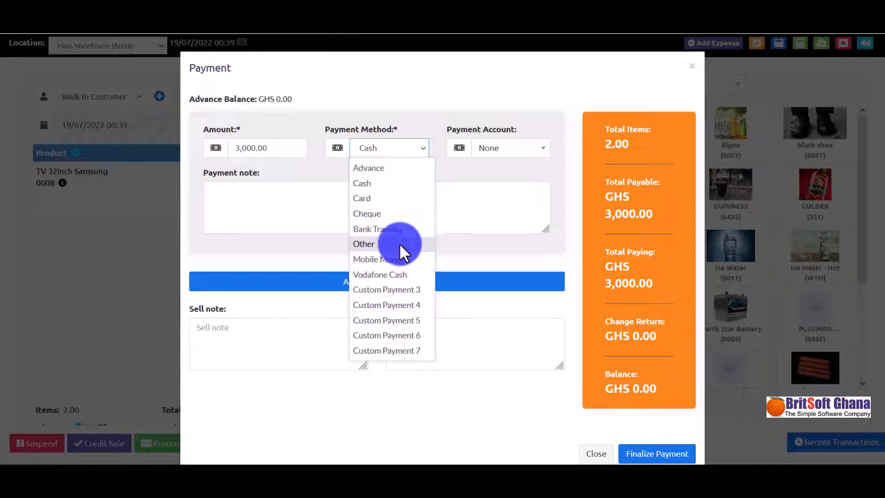
pyautogui.click(418, 183)
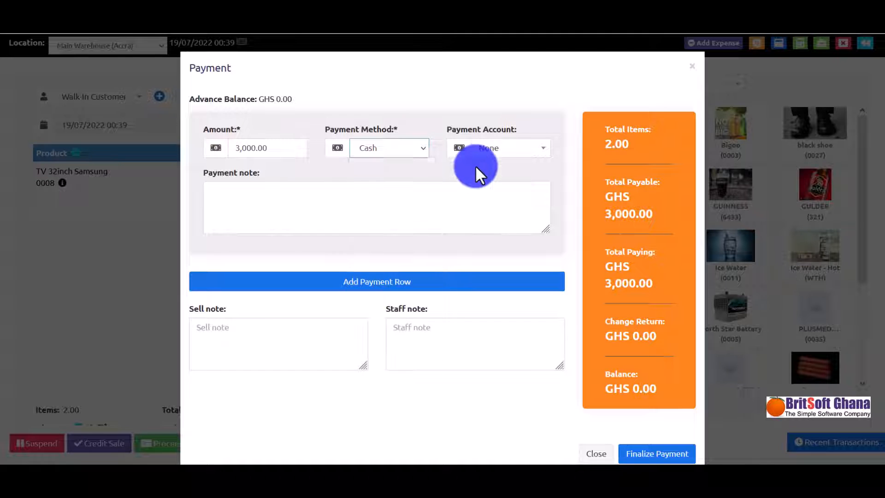
pyautogui.click(508, 155)
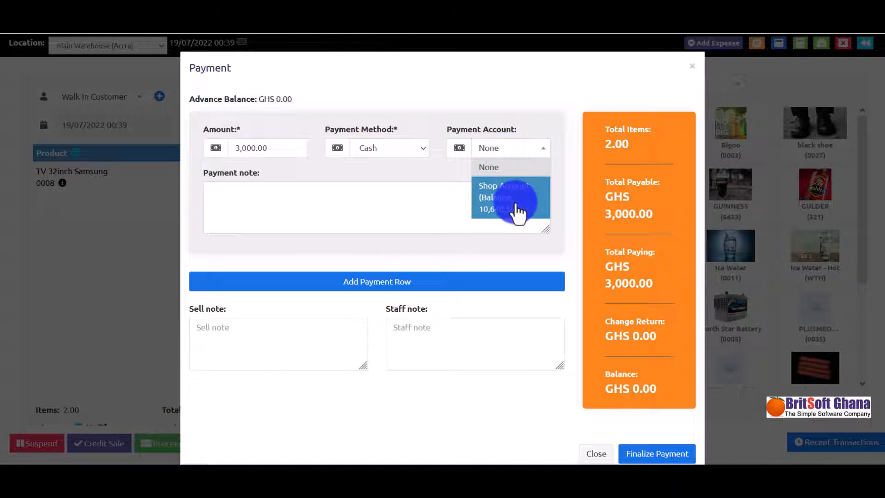
pyautogui.click(516, 203)
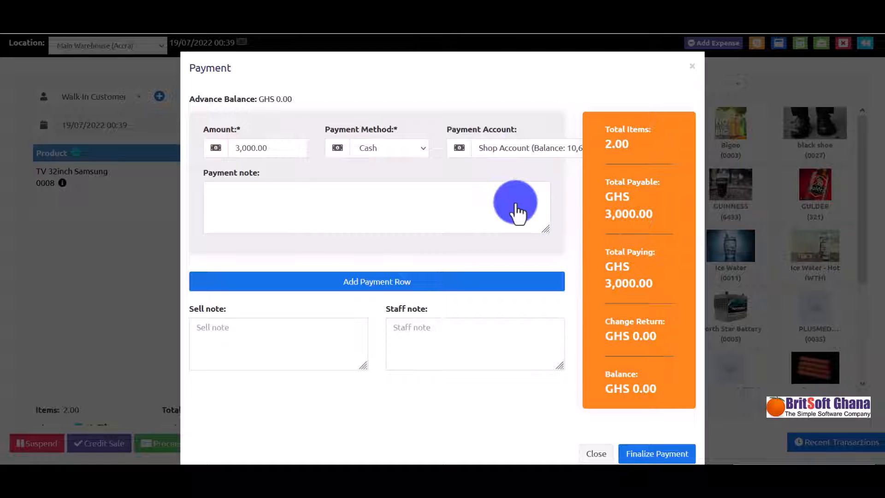
pyautogui.click(657, 452)
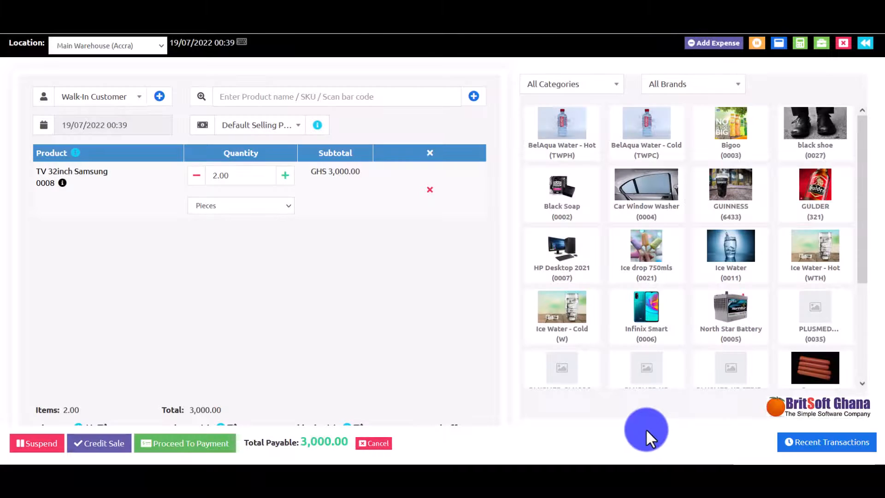
pyautogui.click(195, 443)
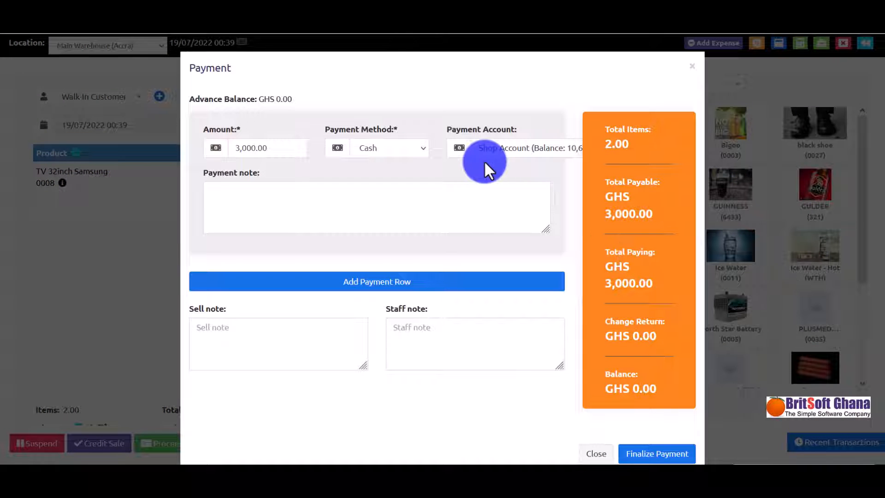
pyautogui.click(655, 452)
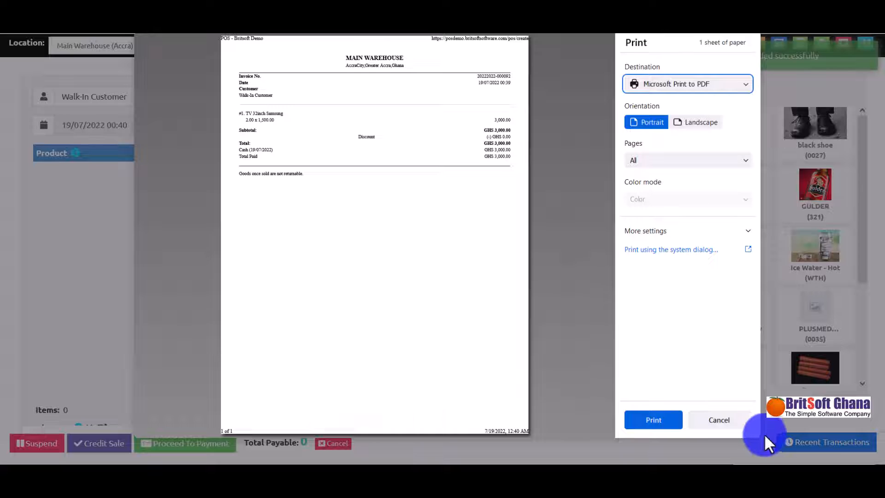
pyautogui.click(730, 420)
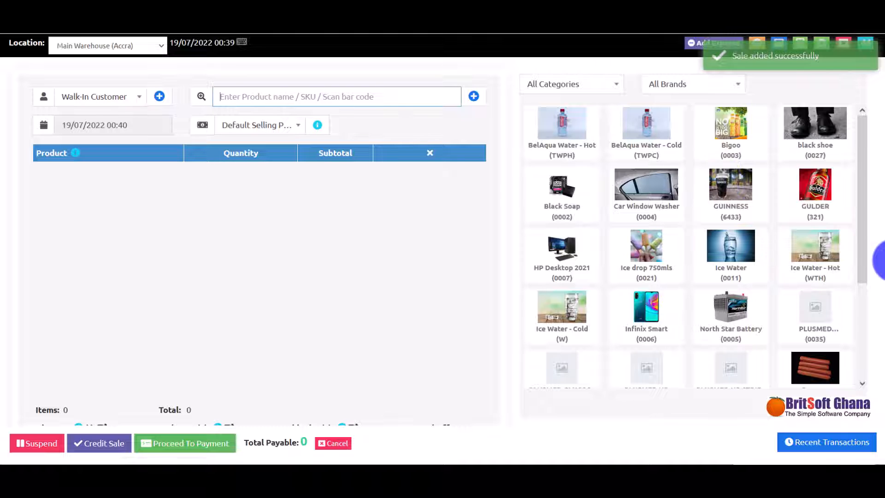
# Step: Leave the POS interface and open the form for adding a new product
pyautogui.click(864, 40)
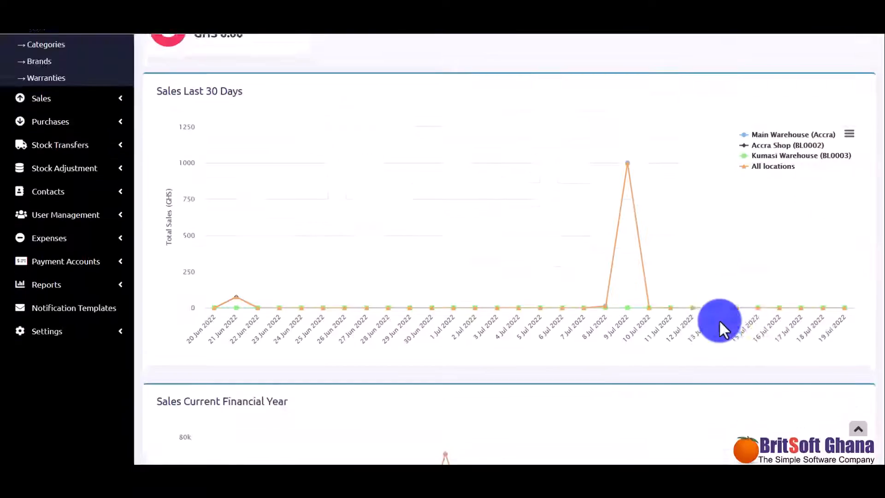
pyautogui.scroll(5, 719, 320)
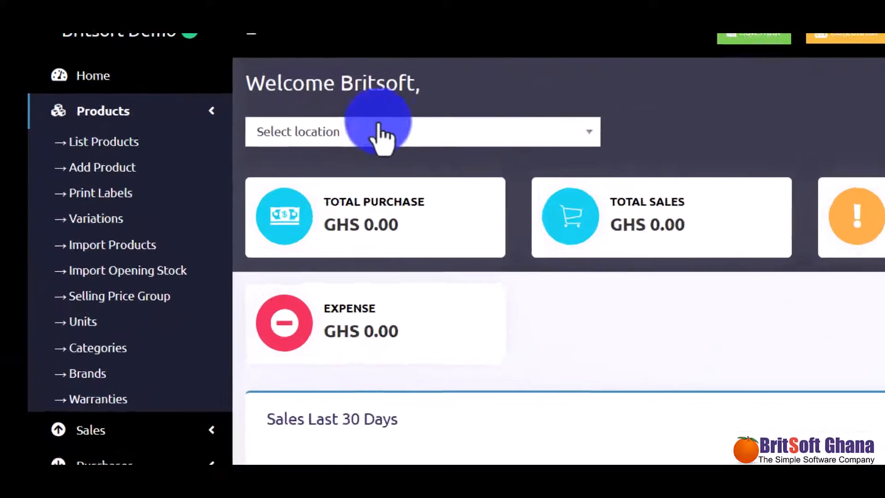
pyautogui.click(248, 115)
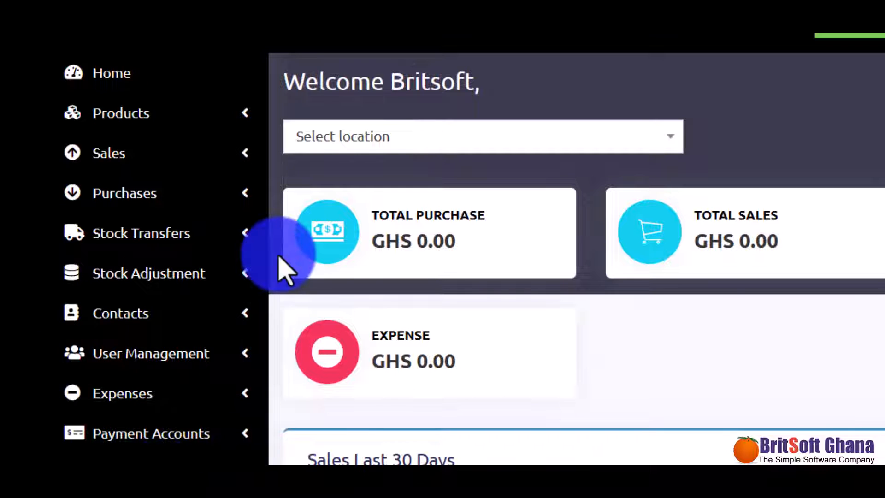
pyautogui.click(239, 122)
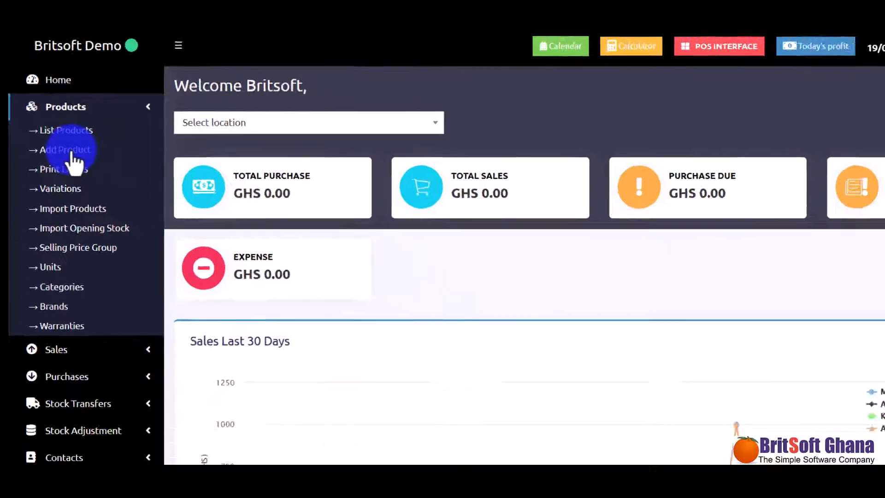
pyautogui.click(73, 153)
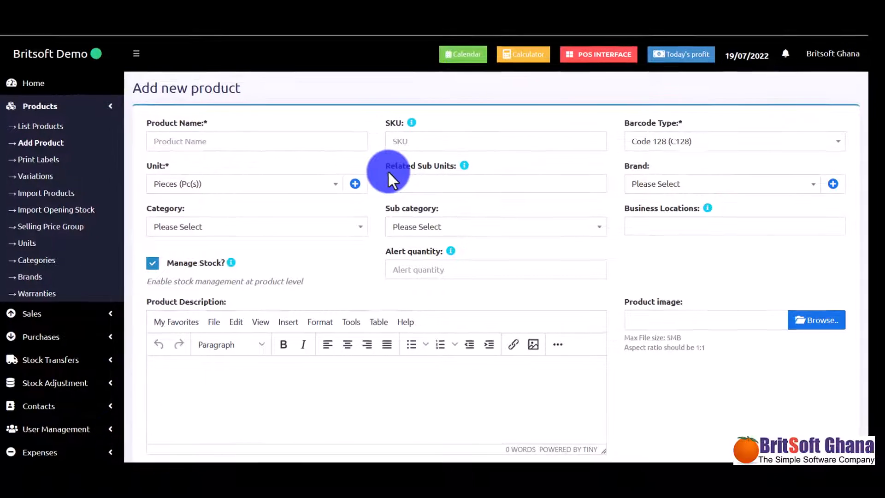
# Step: Examine the new product form's name, SKU, unit and business location fields and their available choices
pyautogui.click(299, 139)
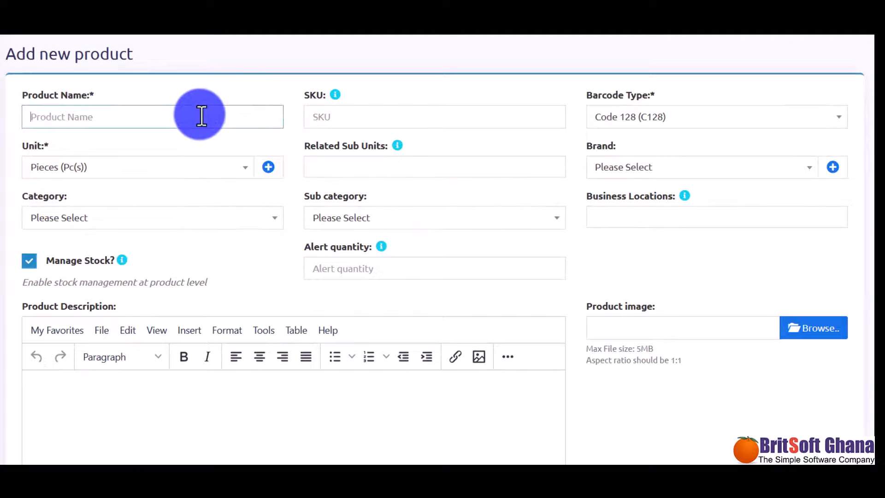
pyautogui.click(350, 116)
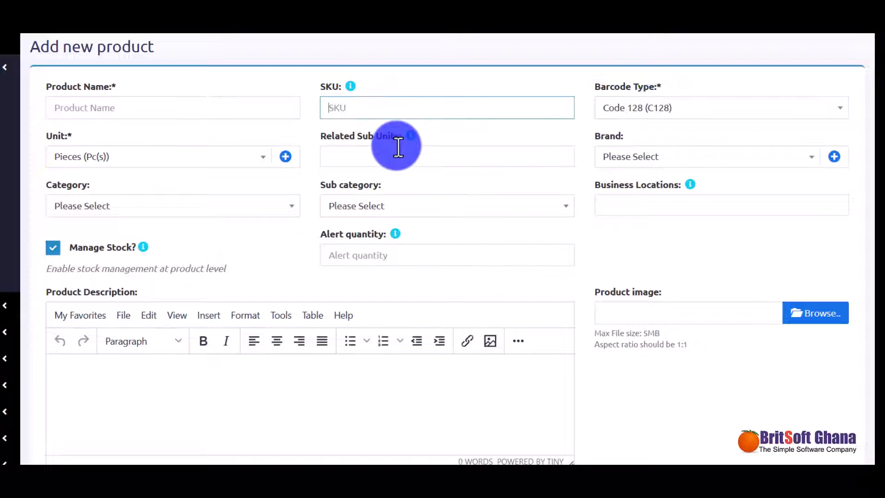
pyautogui.click(222, 168)
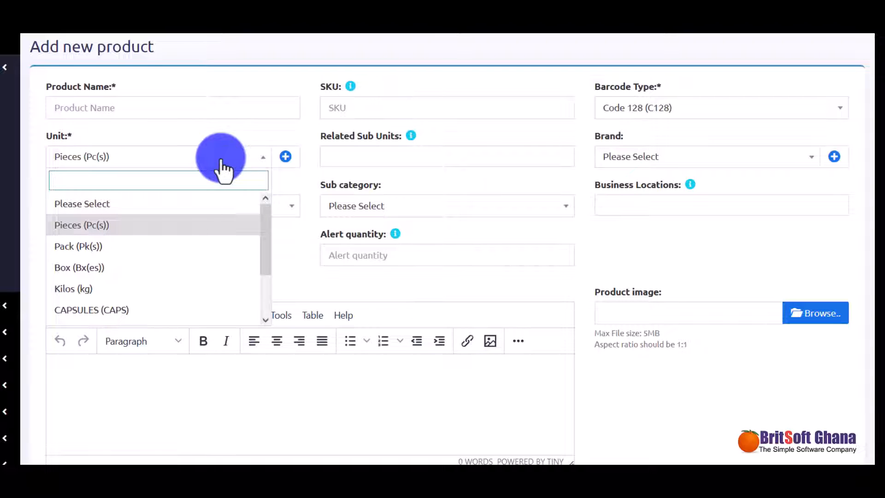
pyautogui.click(424, 184)
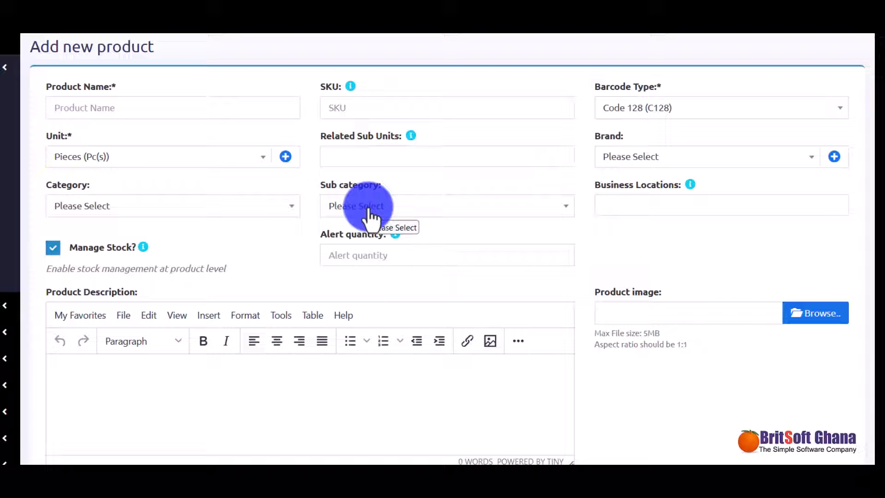
pyautogui.click(658, 212)
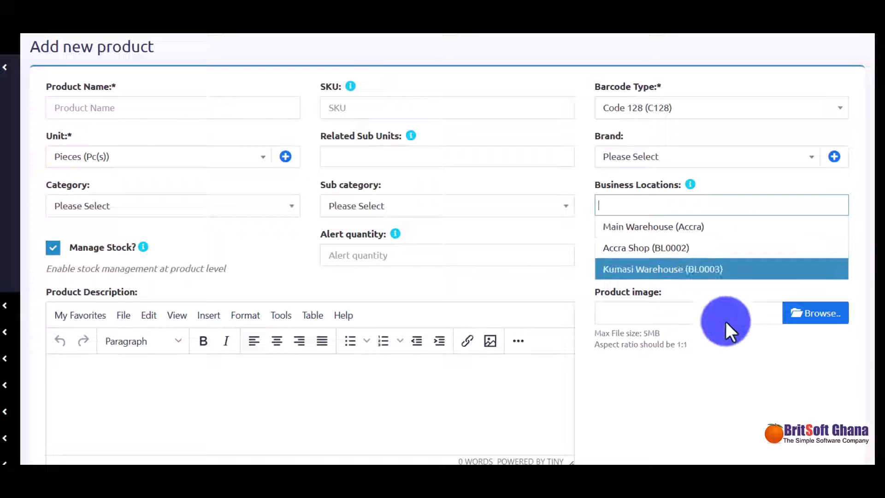
# Step: Examine the product form's brochure, custom field and tax sections, plus its purchase price, margin and selling price fields
pyautogui.scroll(-2, 729, 350)
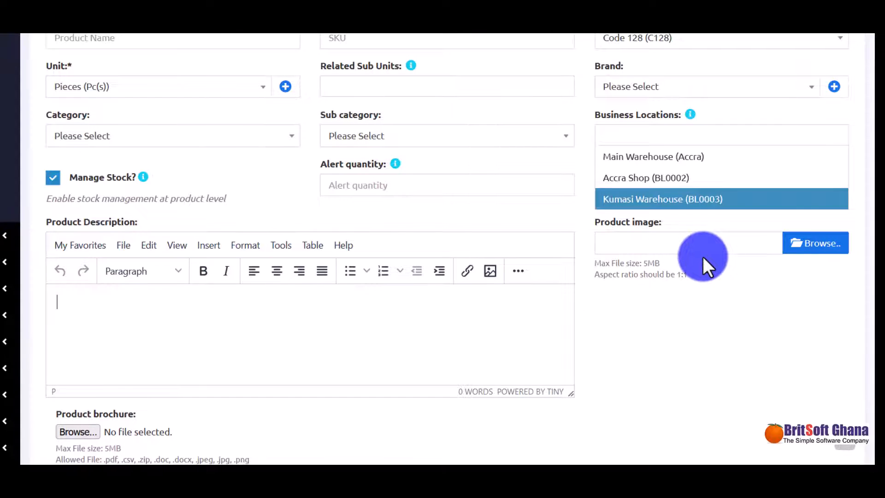
pyautogui.scroll(-5, 704, 256)
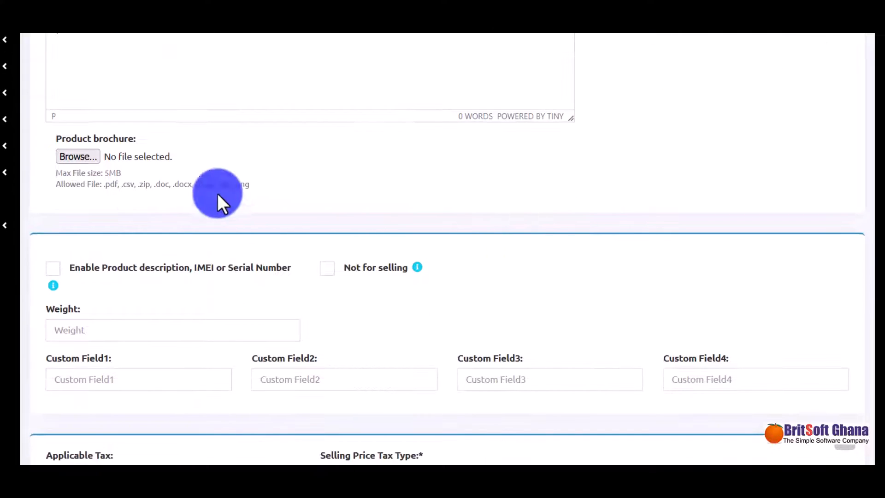
pyautogui.scroll(-5, 509, 290)
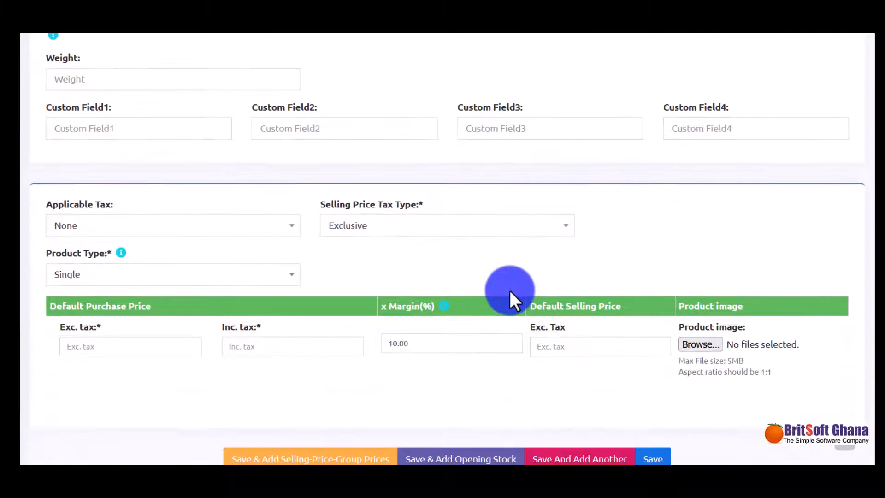
pyautogui.scroll(-1, 338, 258)
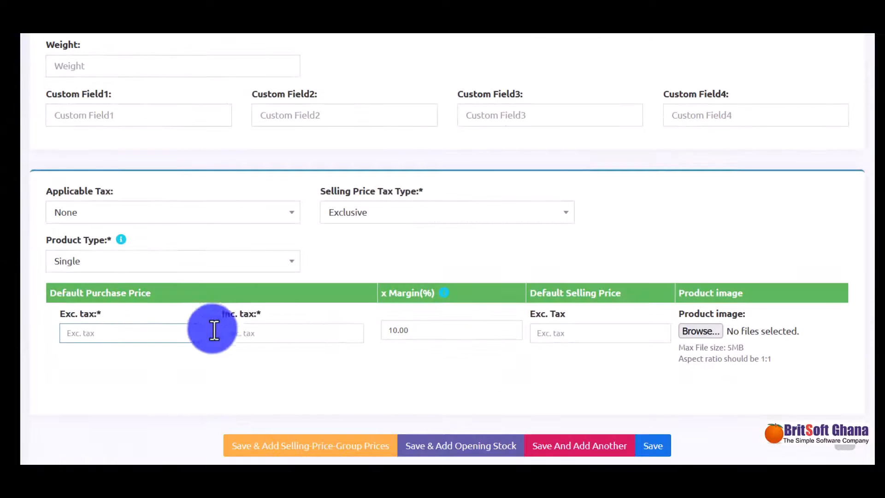
pyautogui.doubleClick(438, 339)
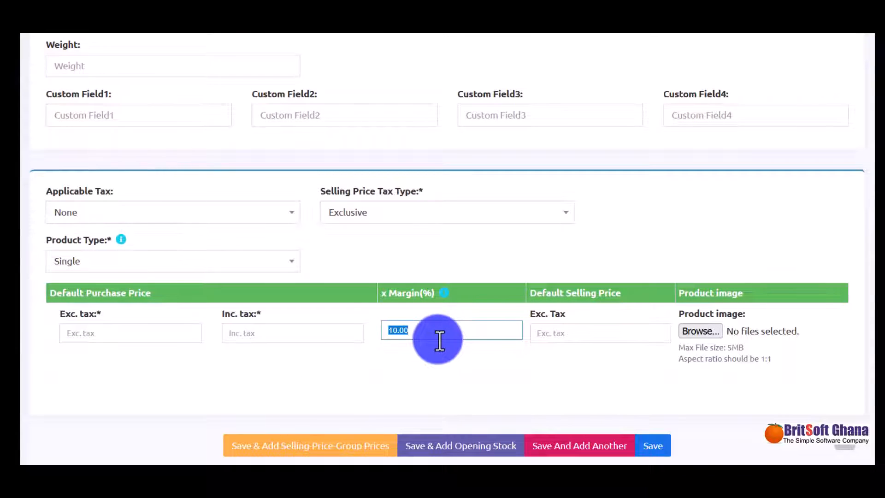
pyautogui.click(577, 327)
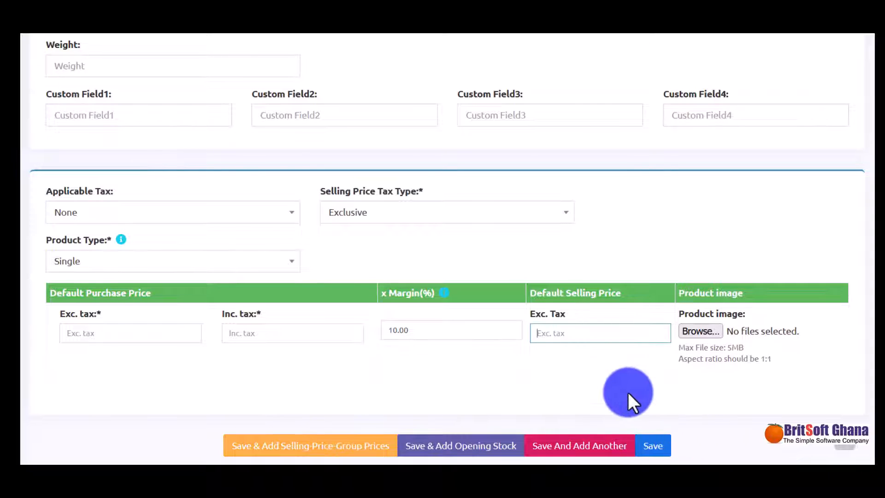
pyautogui.scroll(1, 629, 395)
pyautogui.scroll(10, 556, 292)
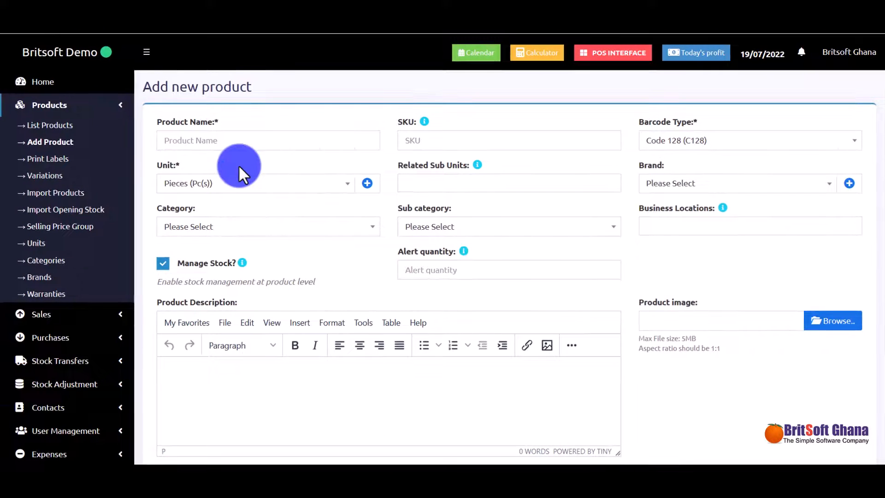
# Step: Leave the product form without saving, open label printing and add the Blue Shirts product by searching for "shirt"
pyautogui.click(55, 159)
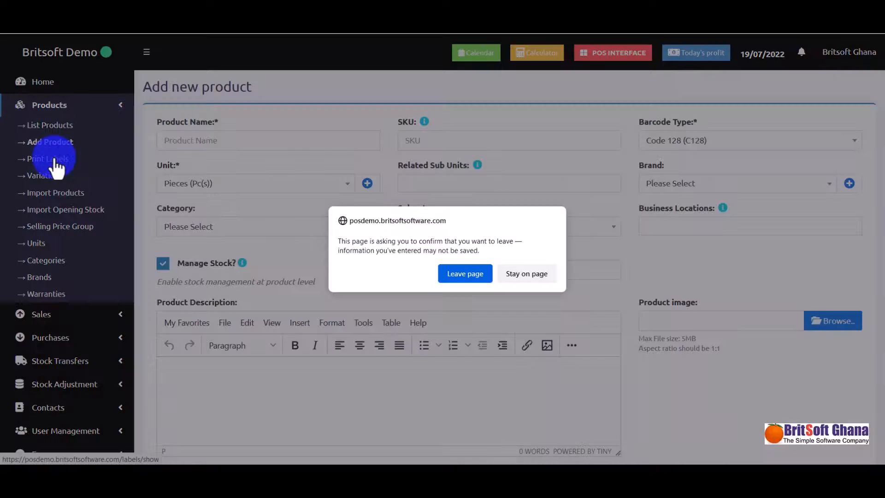
pyautogui.click(466, 274)
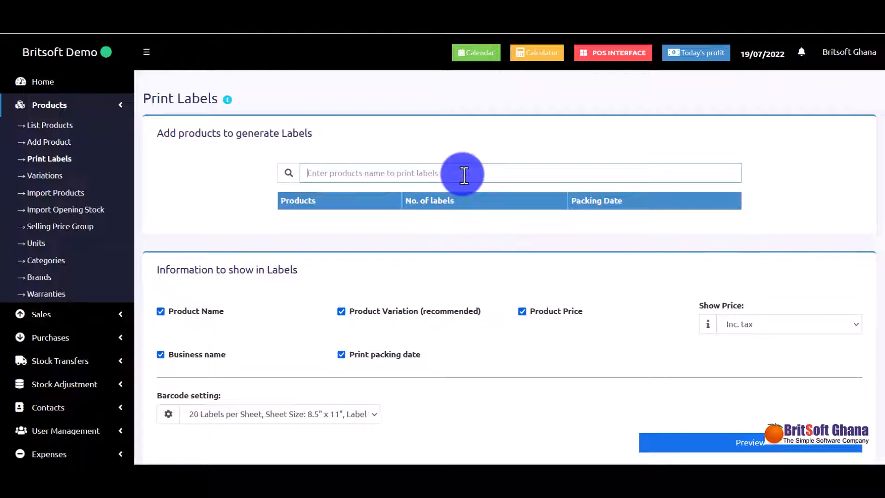
pyautogui.write('shirt')
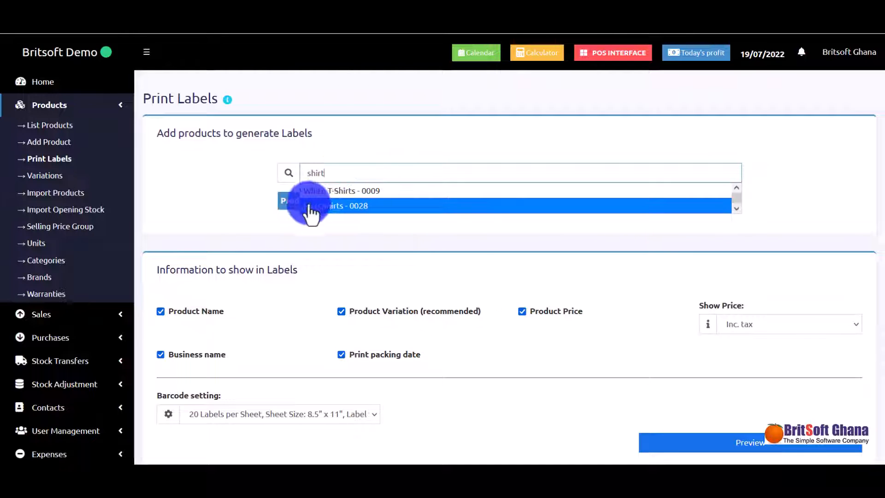
pyautogui.click(310, 207)
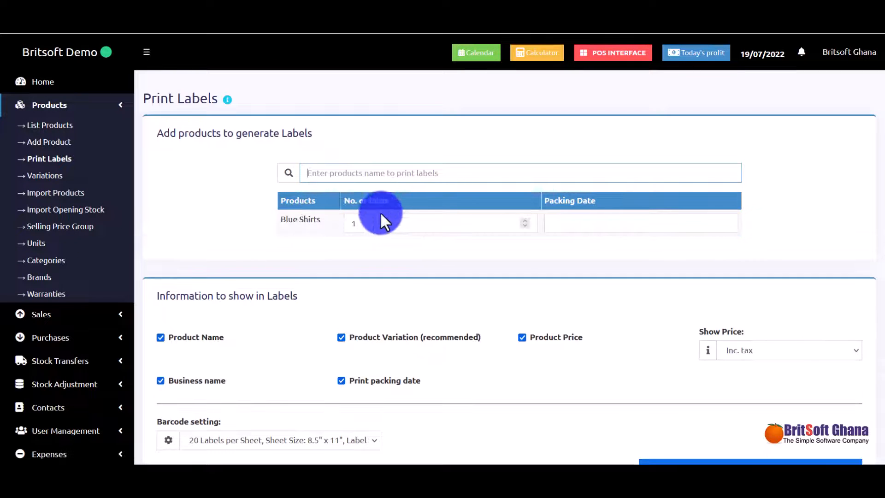
# Step: Set the Blue Shirts number of labels to 20 and the packing date to 19/07/2022
pyautogui.doubleClick(378, 226)
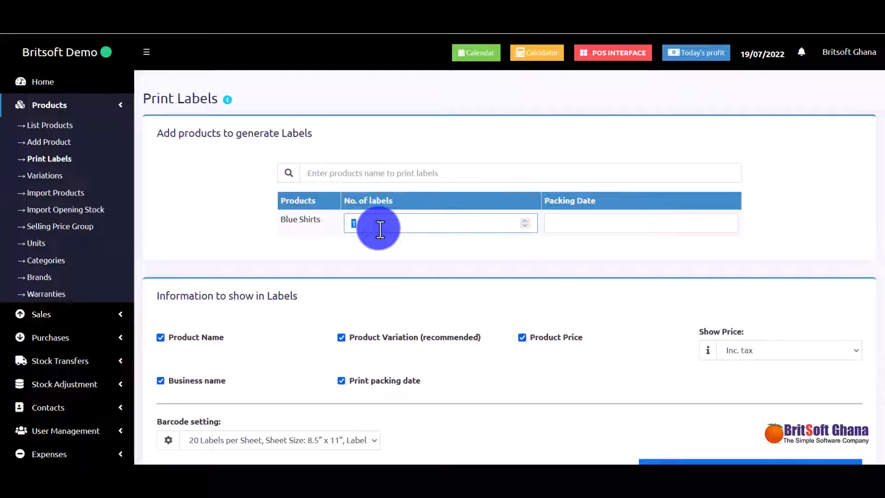
pyautogui.write('20')
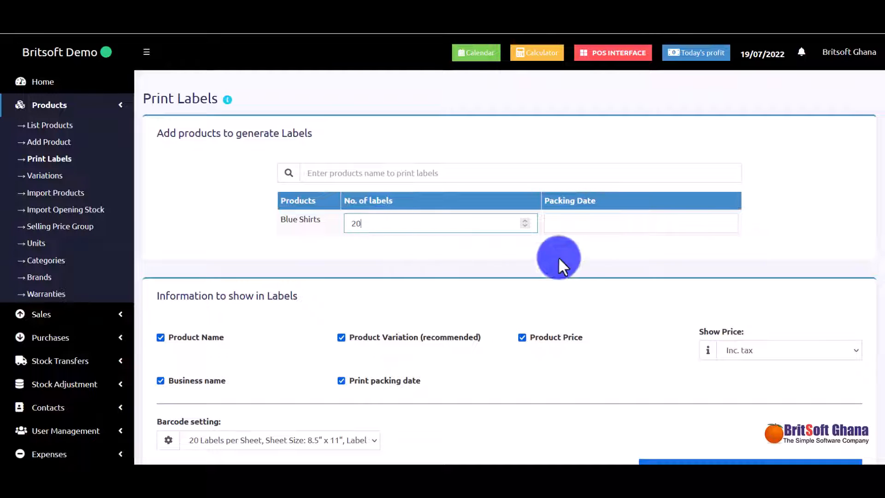
pyautogui.click(594, 224)
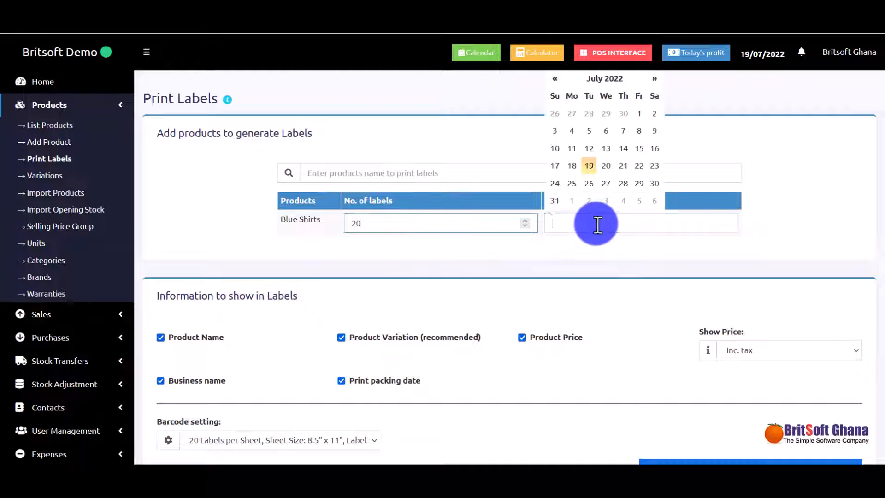
pyautogui.click(590, 166)
# Step: Choose the barcode setting with 32 labels per sheet, preview the labels and cancel the printing
pyautogui.scroll(-2, 627, 264)
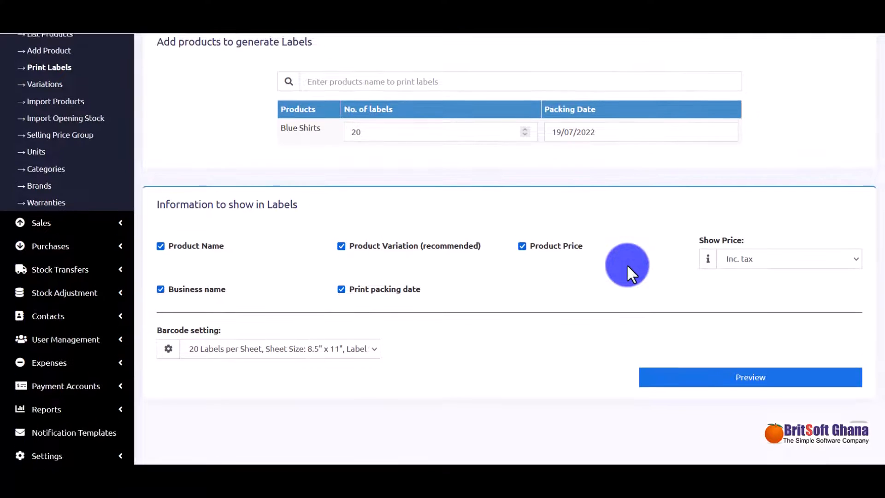
pyautogui.click(370, 348)
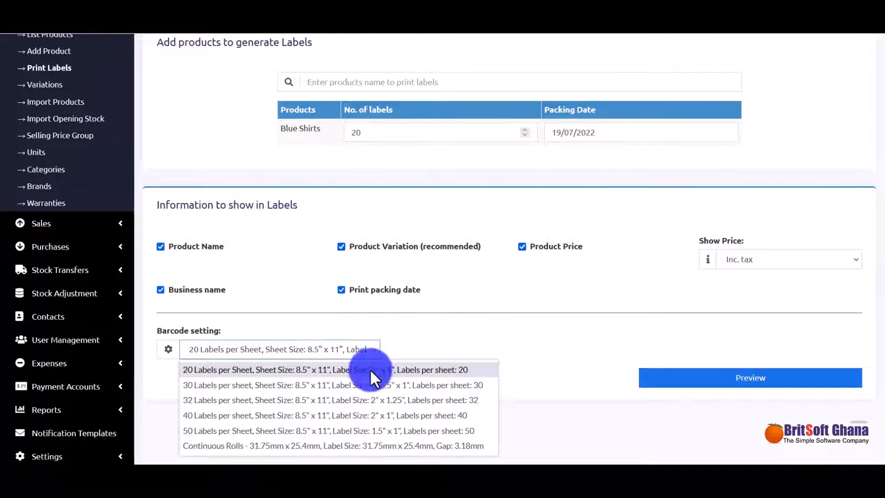
pyautogui.click(368, 402)
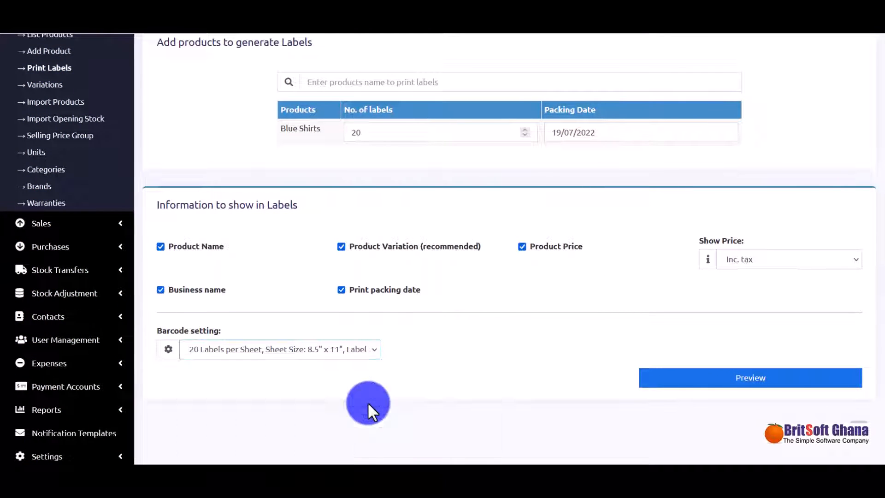
pyautogui.click(686, 380)
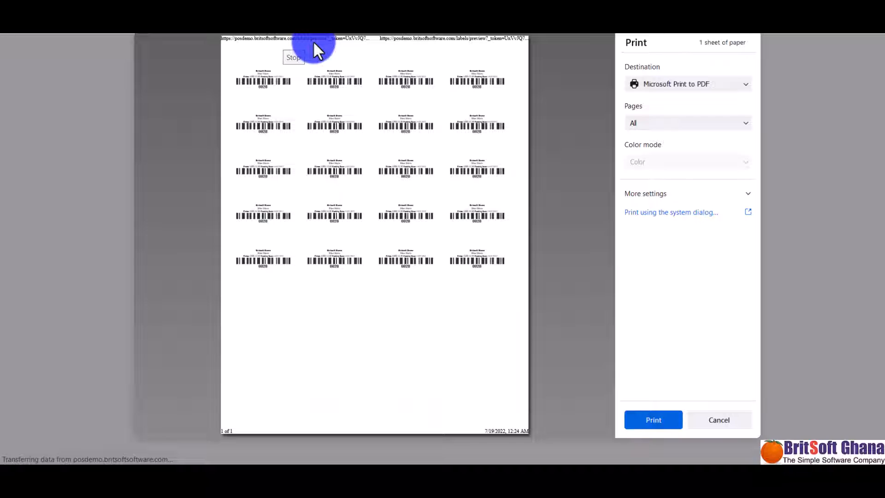
pyautogui.click(714, 417)
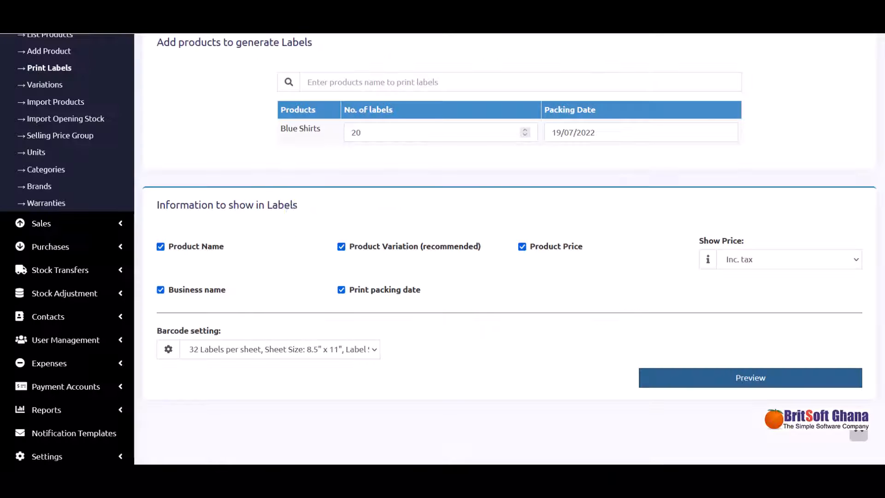
# Step: Review the product variations page and the import pages for products and opening stock
pyautogui.click(55, 86)
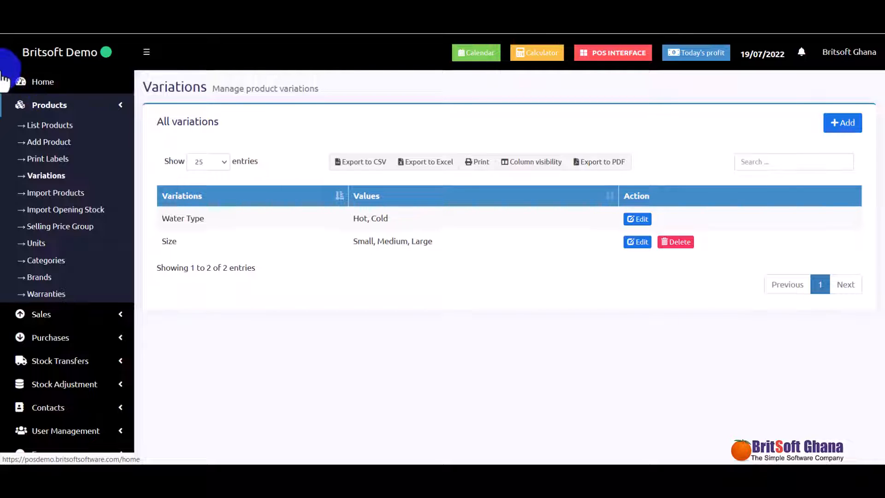
pyautogui.click(65, 200)
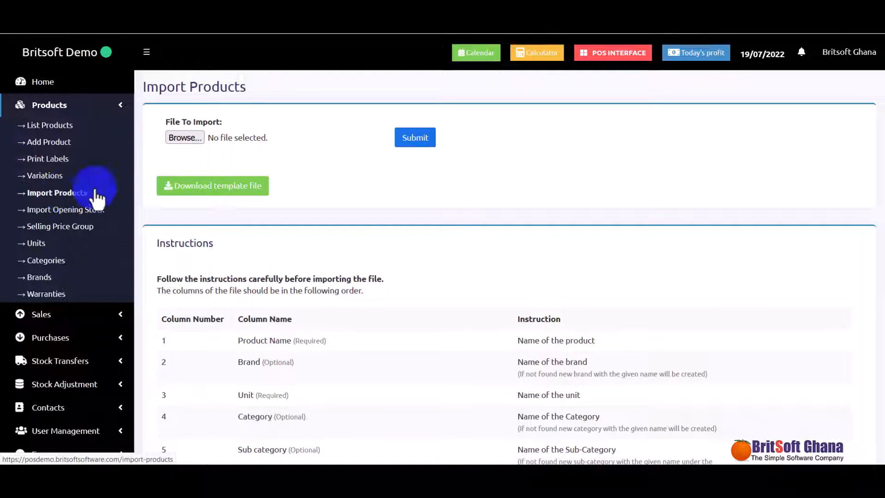
pyautogui.click(72, 211)
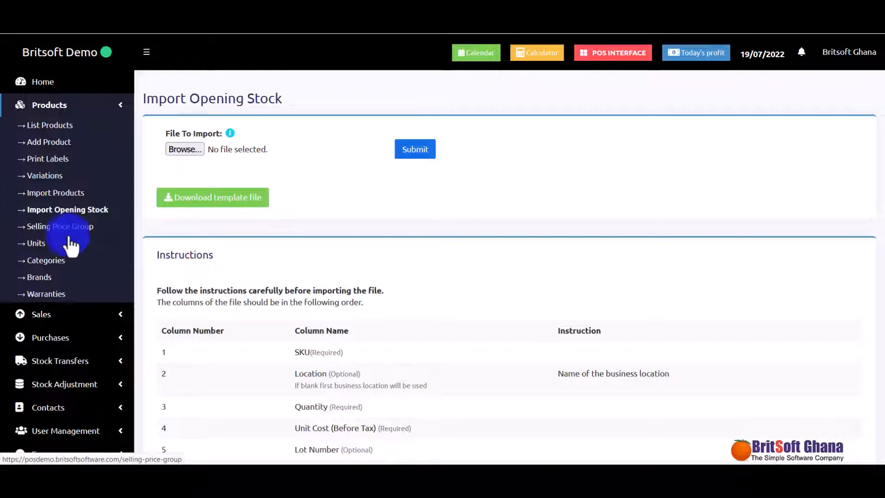
# Step: Review the lists of product units and product categories
pyautogui.click(40, 247)
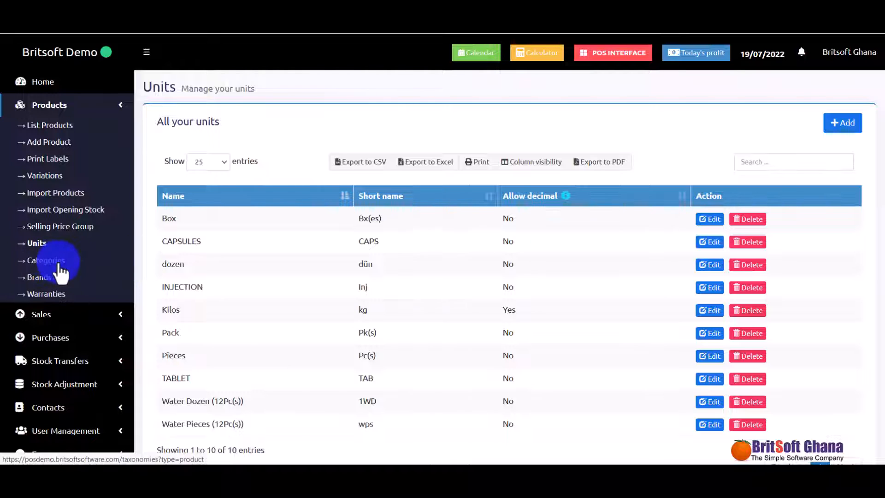
pyautogui.click(59, 260)
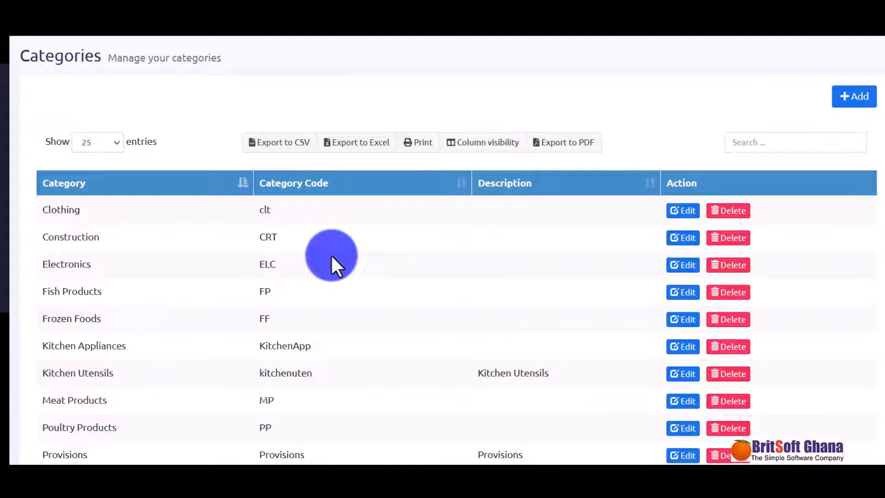
pyautogui.scroll(-2, 330, 254)
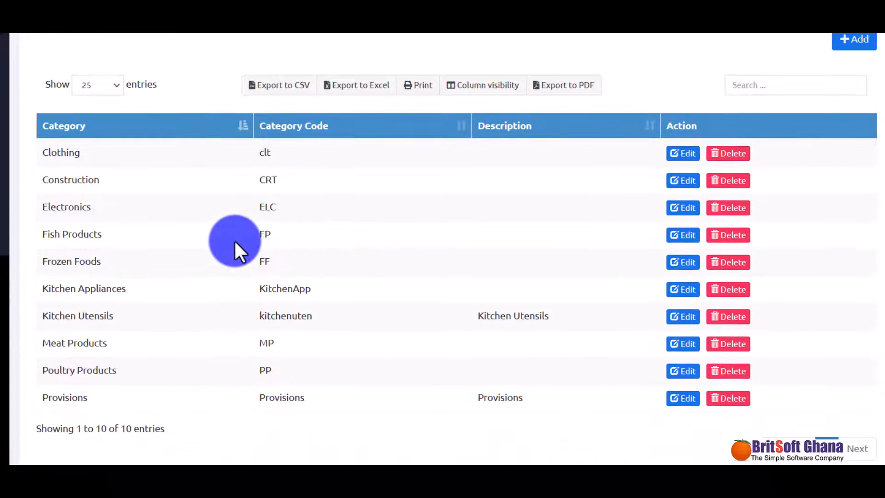
pyautogui.scroll(2, 234, 241)
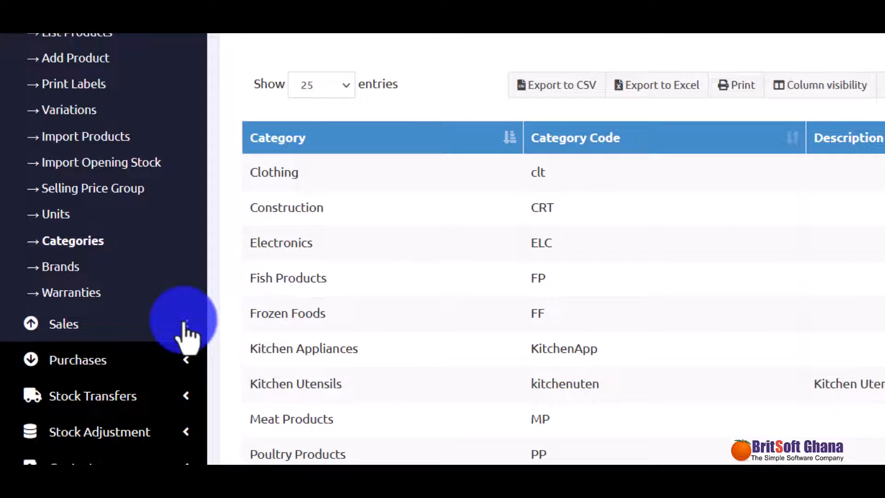
# Step: Open a new sale for the Main Warehouse (Accra) and add White T-Shirts to its product list
pyautogui.click(185, 324)
pyautogui.scroll(-4, 185, 325)
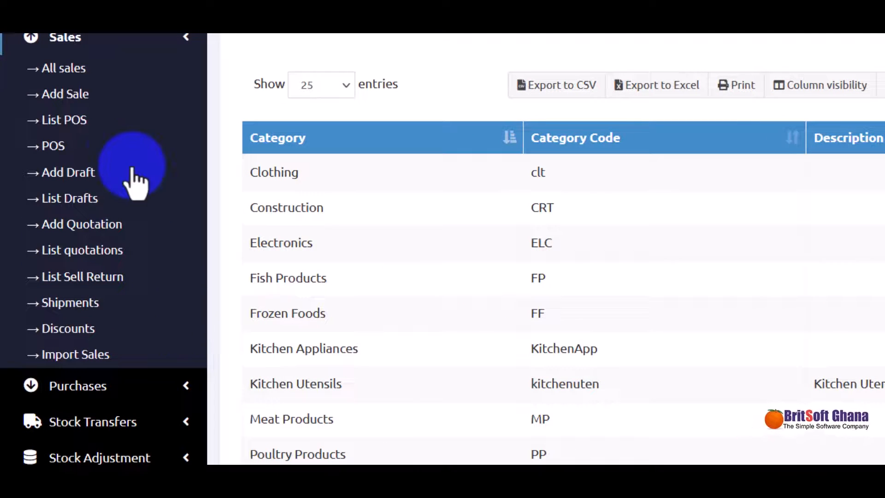
pyautogui.click(79, 98)
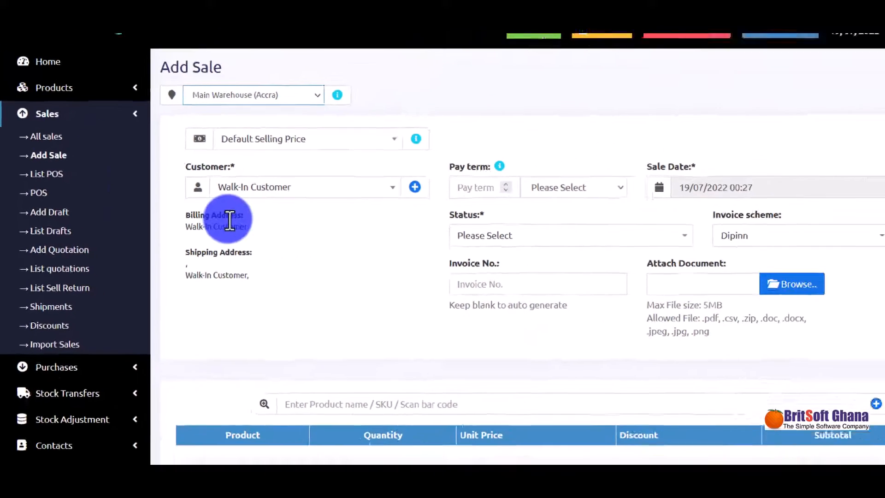
pyautogui.scroll(-1, 323, 234)
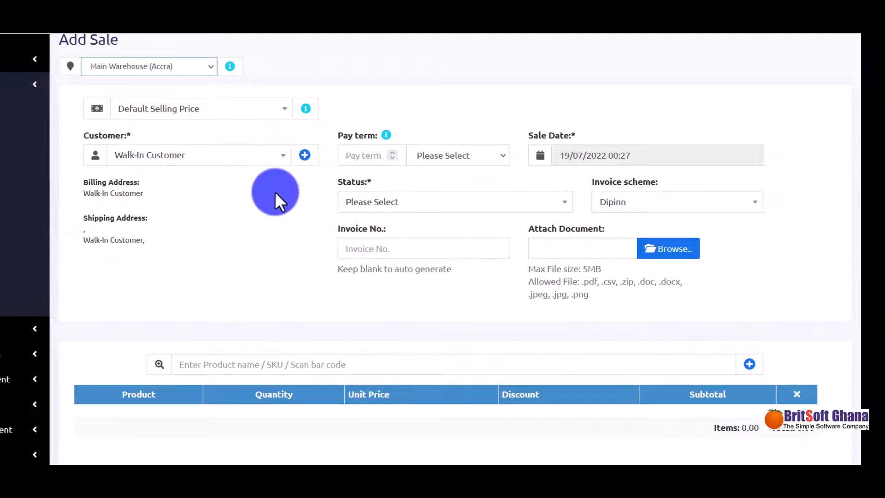
pyautogui.click(330, 369)
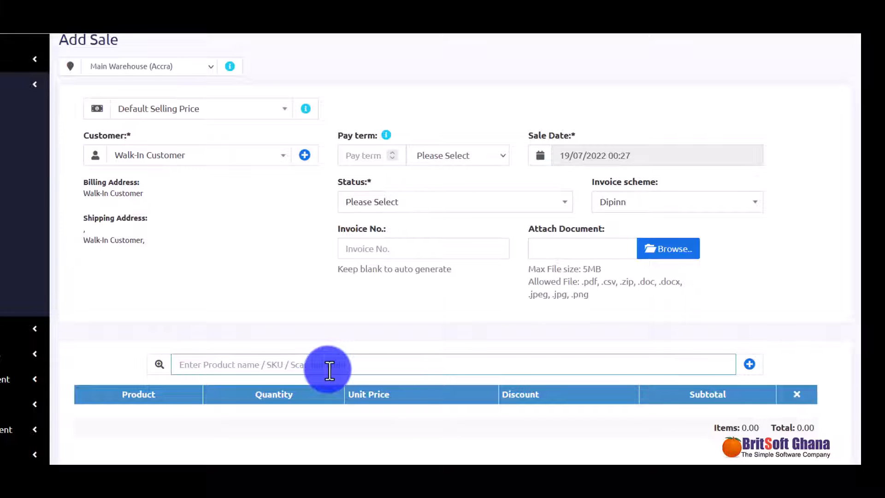
pyautogui.write('wh')
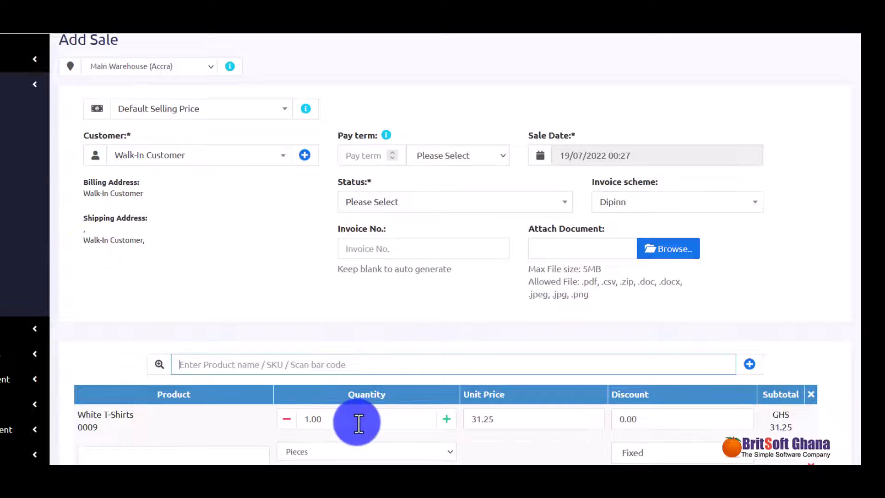
# Step: Set the quantity of White T-Shirts in the sale to 2
pyautogui.scroll(-1, 358, 423)
pyautogui.doubleClick(378, 360)
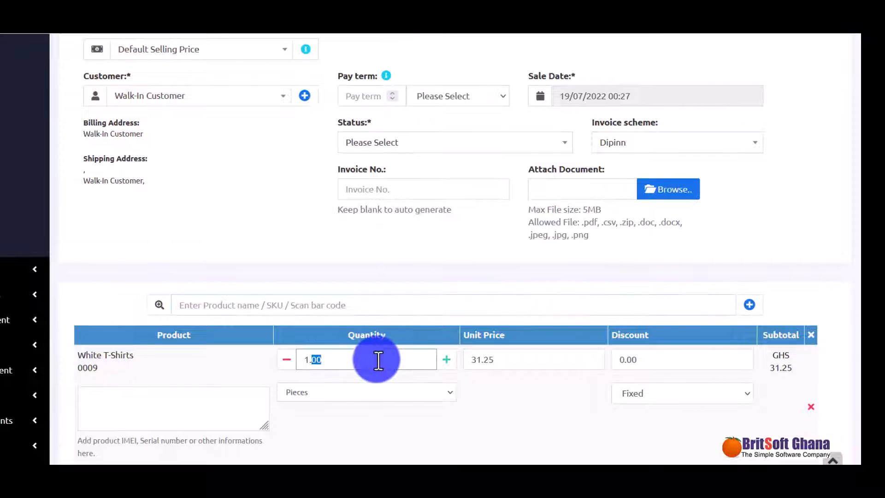
pyautogui.click(378, 360)
pyautogui.write('2')
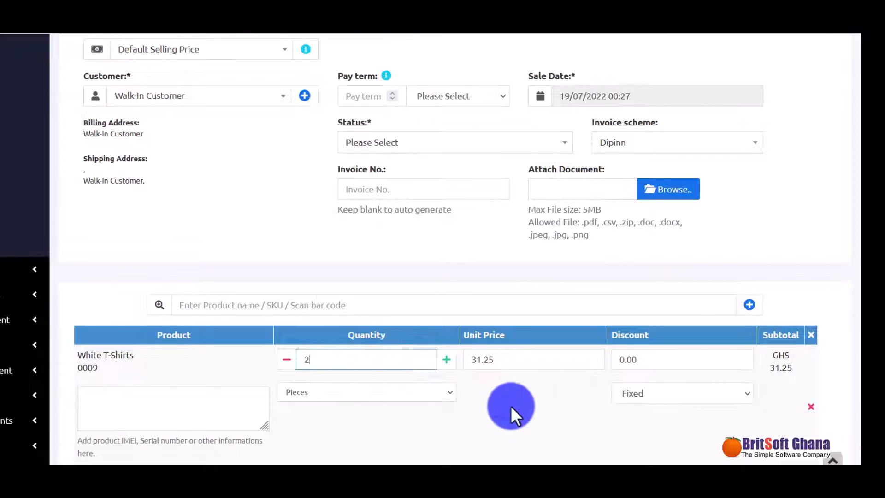
pyautogui.click(549, 419)
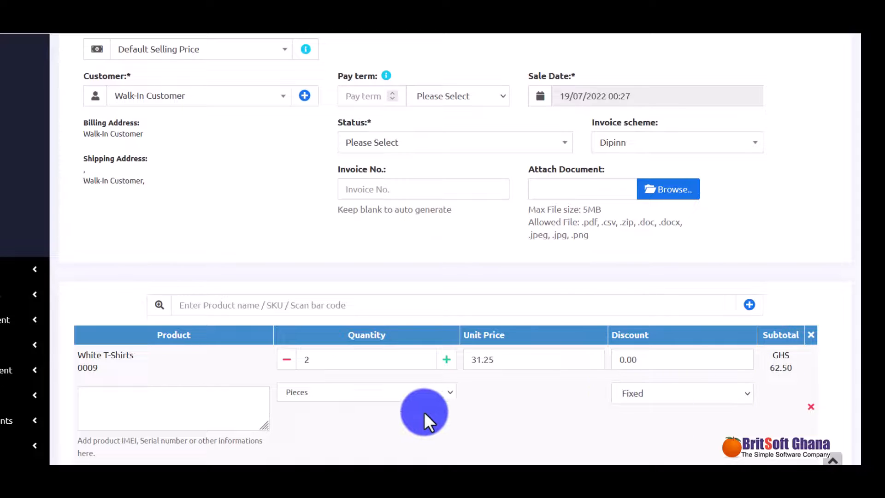
# Step: Set the sale's pay term unit to Months and its status to Proforma
pyautogui.scroll(-4, 424, 411)
pyautogui.scroll(6, 425, 411)
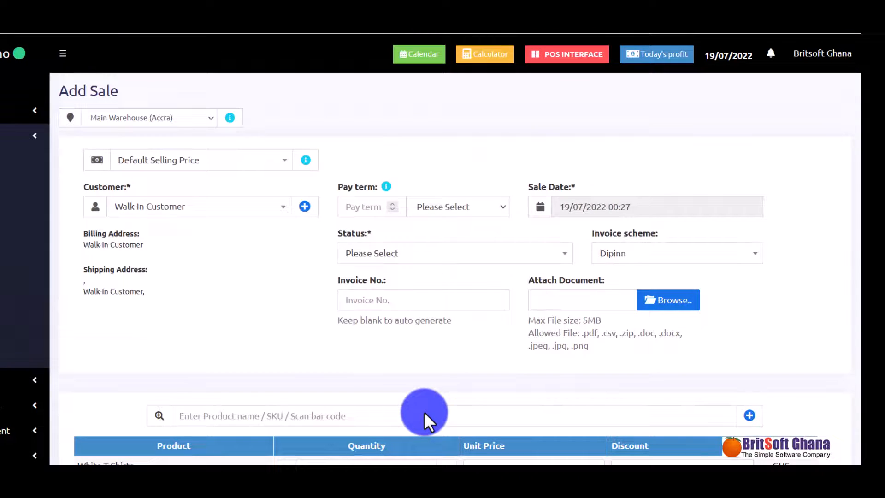
pyautogui.click(436, 212)
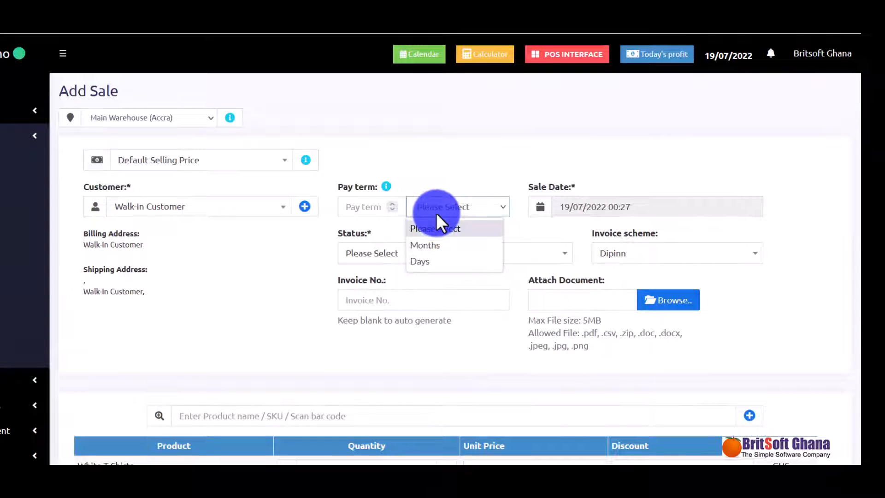
pyautogui.click(447, 247)
pyautogui.click(469, 254)
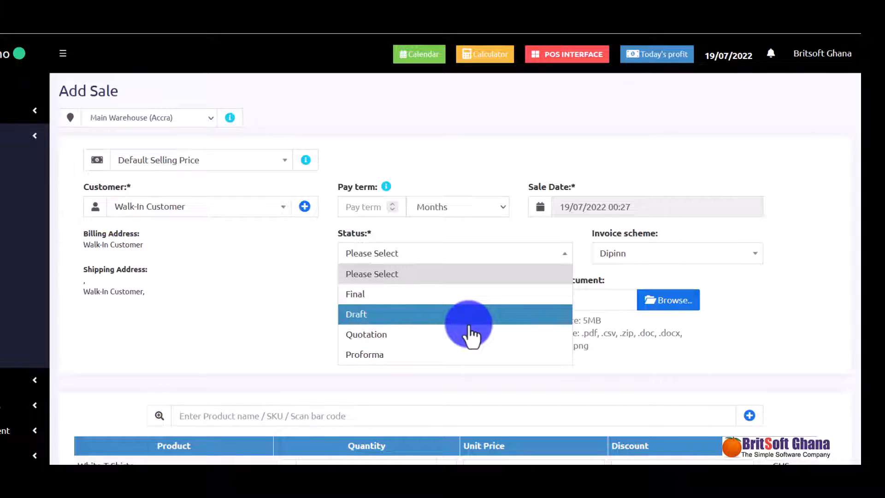
pyautogui.click(441, 355)
# Step: Try the sale statuses Quotation, Draft and Final, and set the status back to Proforma
pyautogui.click(419, 252)
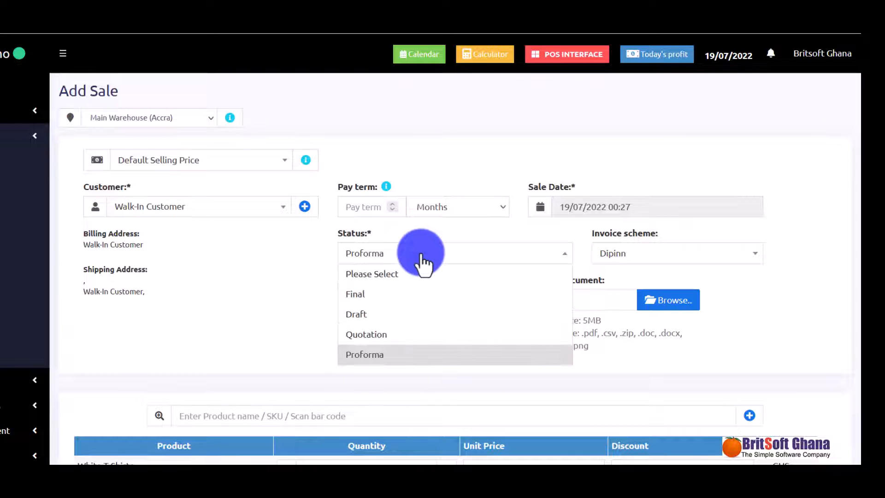
pyautogui.click(421, 334)
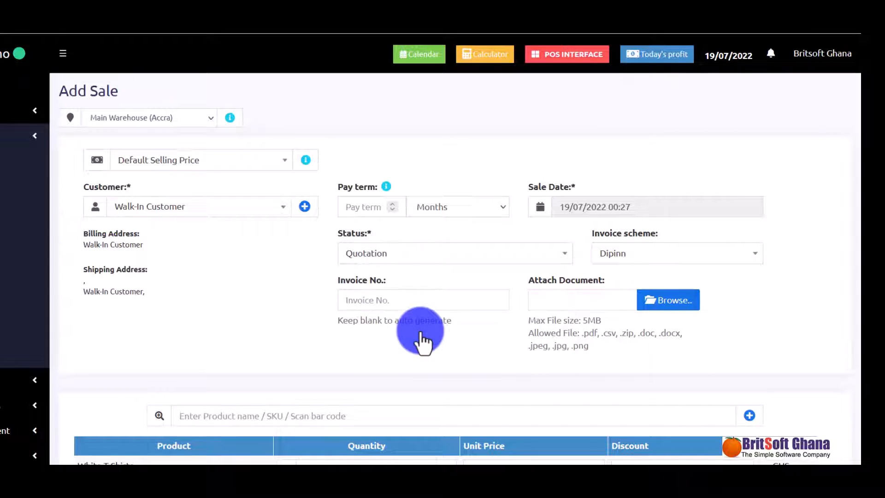
pyautogui.click(420, 249)
pyautogui.click(410, 318)
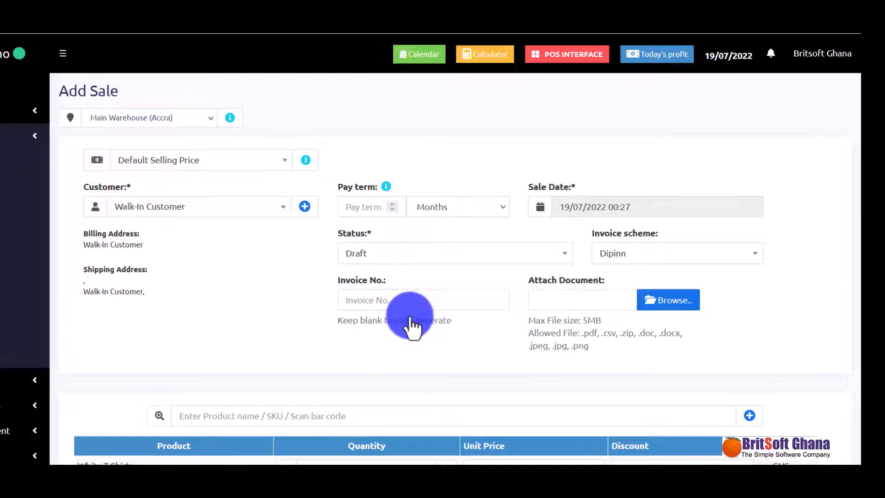
pyautogui.click(439, 261)
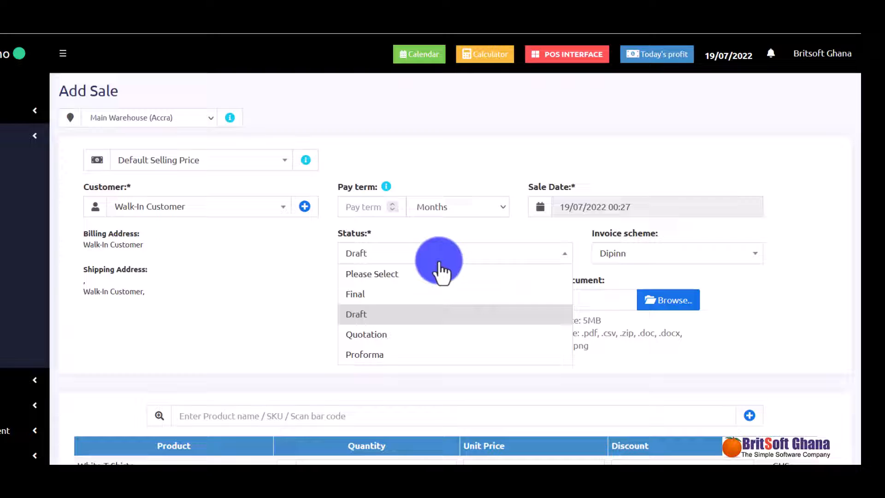
pyautogui.click(421, 294)
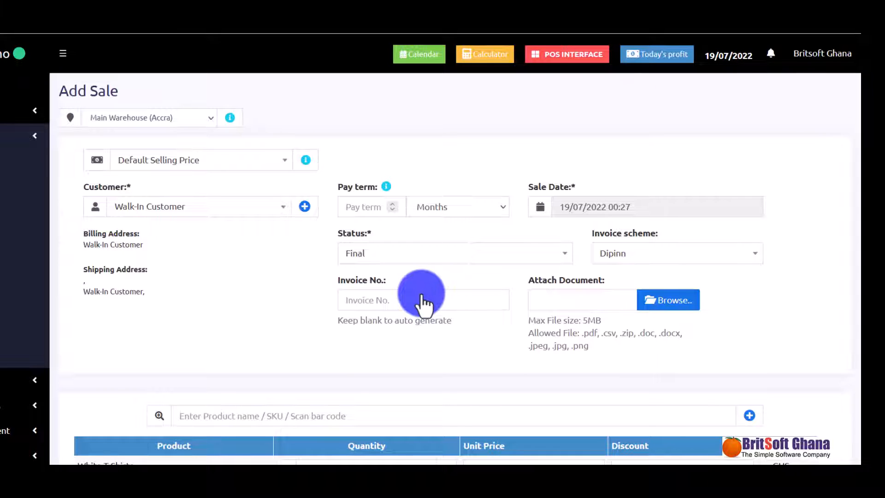
pyautogui.click(458, 260)
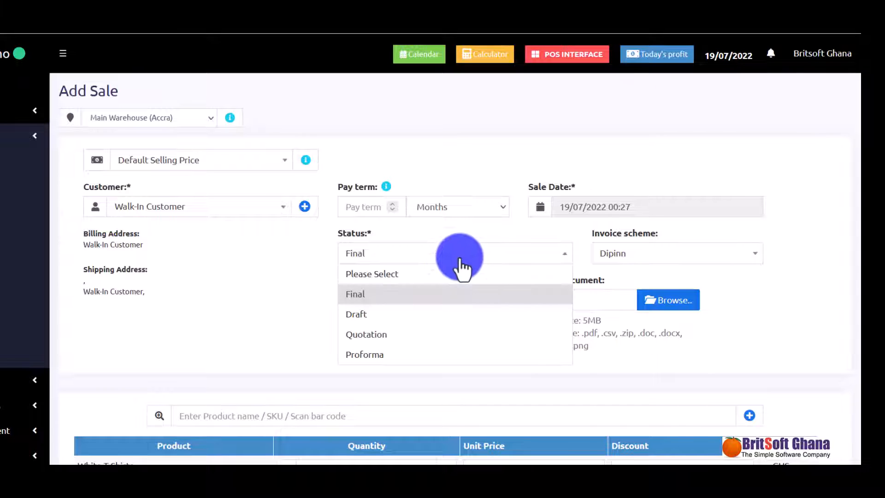
pyautogui.click(431, 353)
# Step: Examine the sale's discount and order tax section, including the available discount types
pyautogui.scroll(-1, 515, 366)
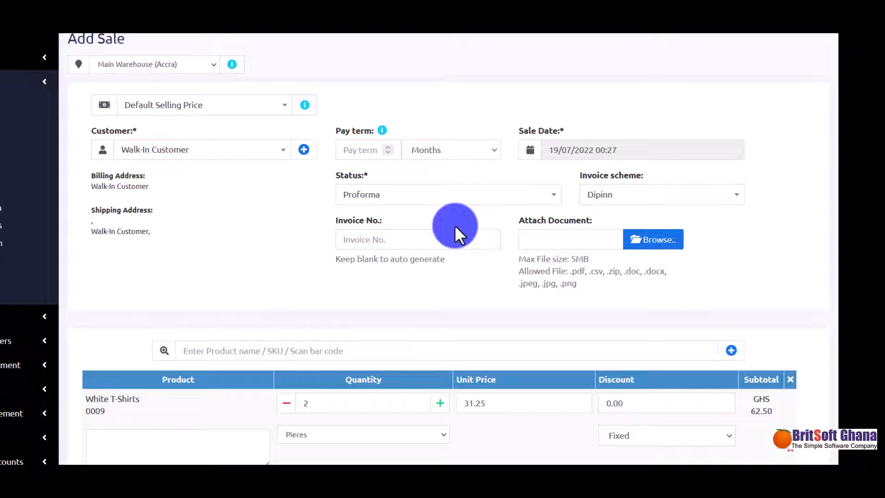
pyautogui.scroll(-3, 531, 248)
pyautogui.scroll(-9, 531, 247)
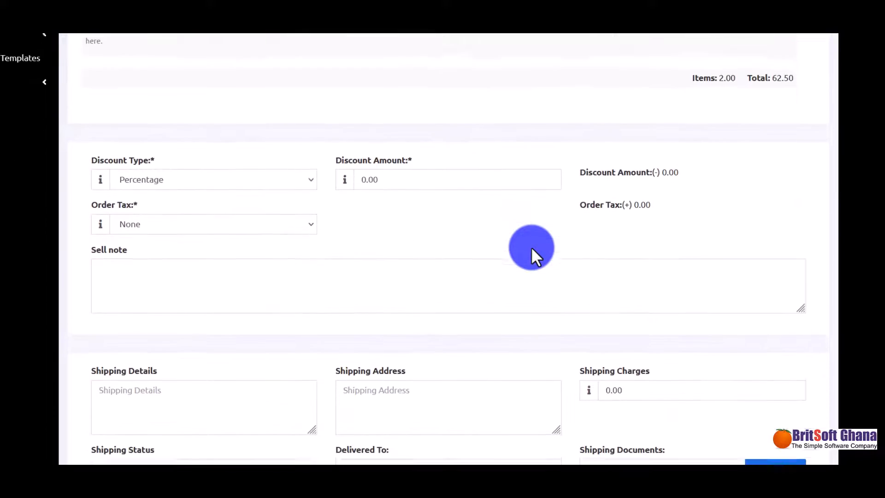
pyautogui.click(267, 162)
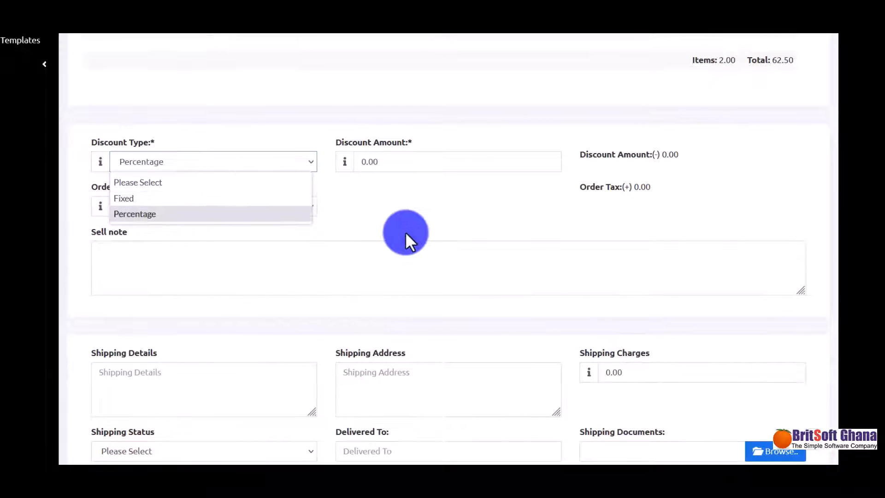
pyautogui.click(405, 235)
# Step: Examine the sale's shipping section, including the available shipping statuses
pyautogui.scroll(-2, 433, 308)
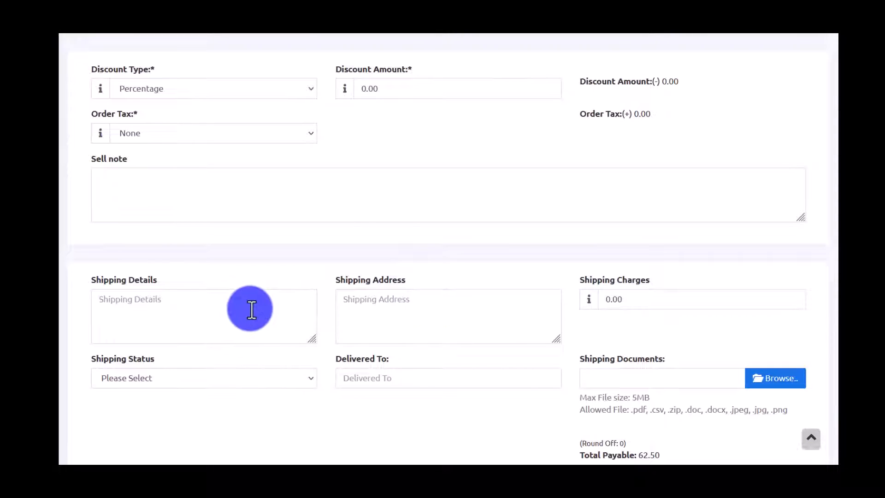
pyautogui.click(266, 382)
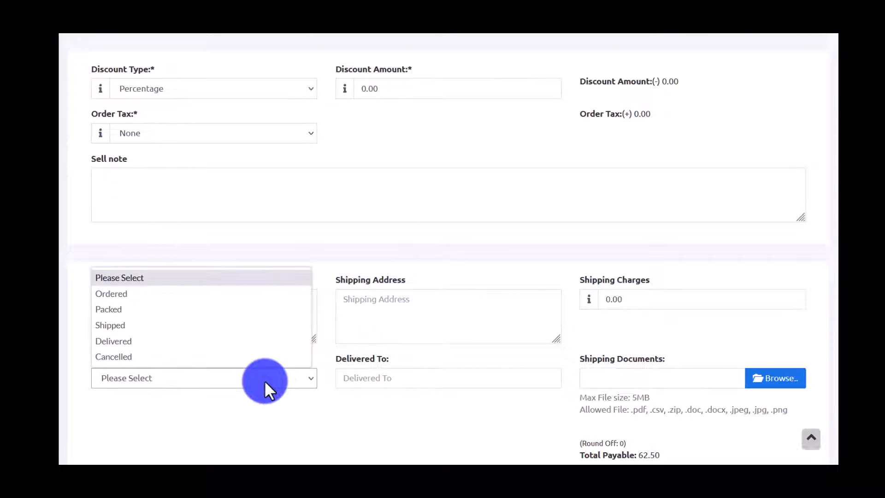
pyautogui.click(334, 234)
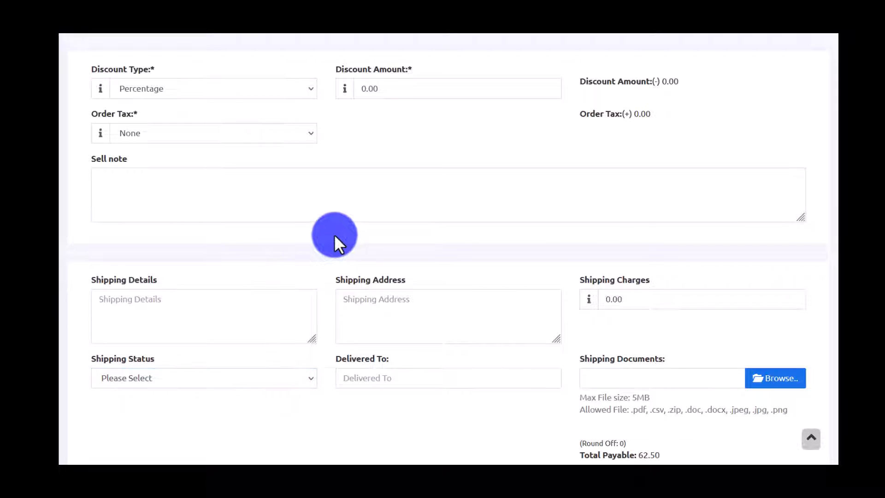
pyautogui.scroll(-1, 333, 236)
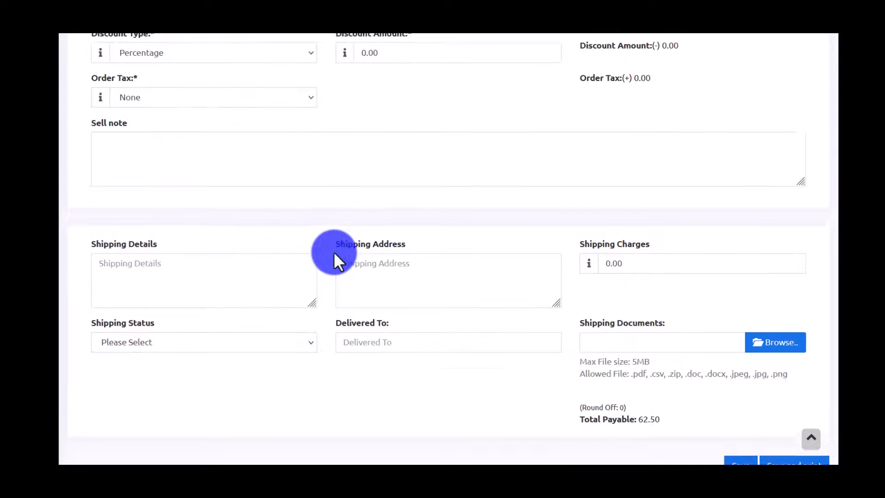
pyautogui.click(284, 336)
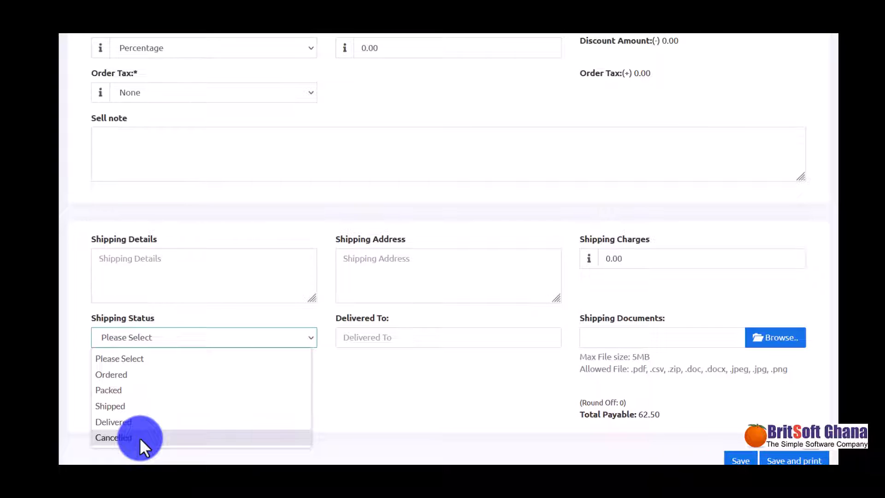
# Step: Leave the sale without saving and review the new quotation form and the sales import page
pyautogui.scroll(2, 419, 420)
pyautogui.scroll(8, 419, 420)
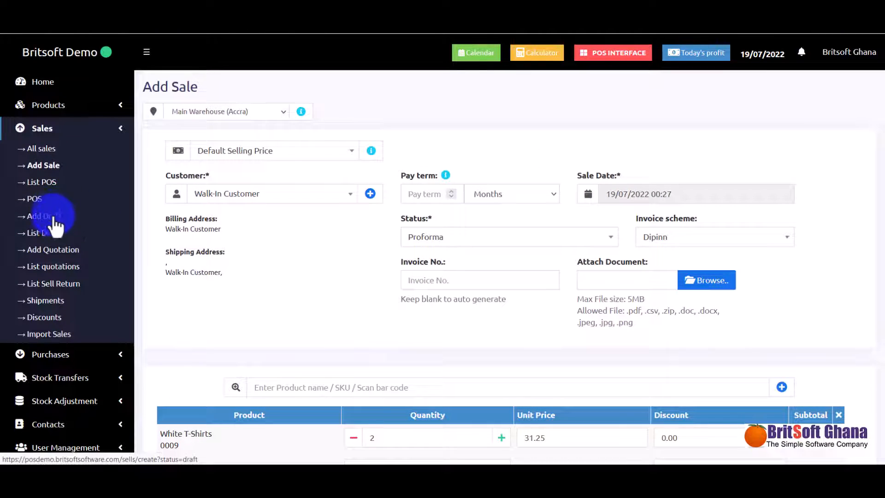
pyautogui.click(56, 250)
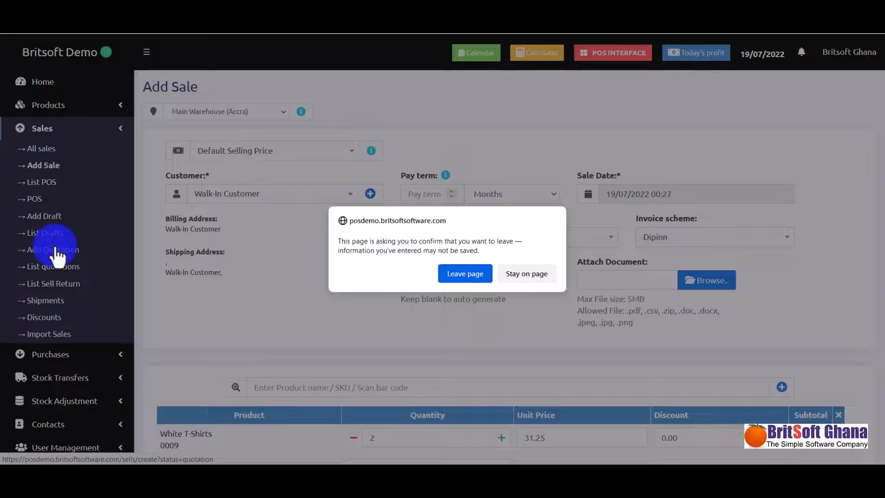
pyautogui.click(461, 276)
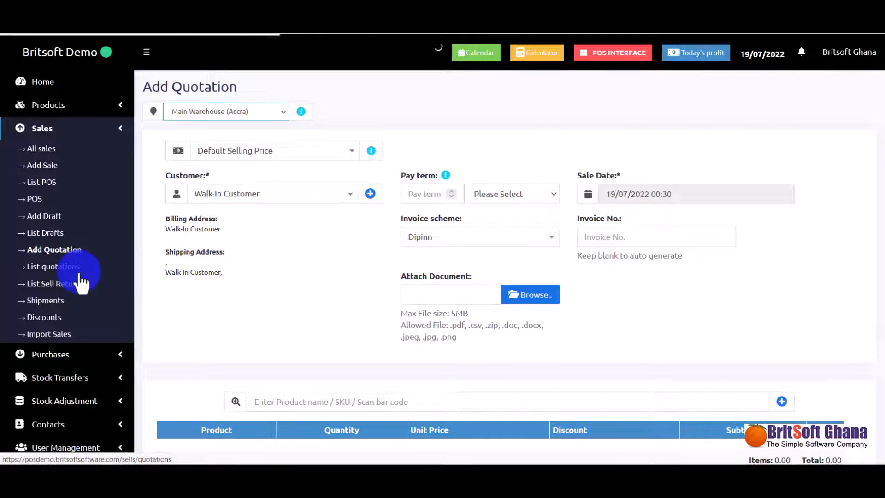
pyautogui.scroll(-3, 319, 325)
pyautogui.scroll(3, 319, 325)
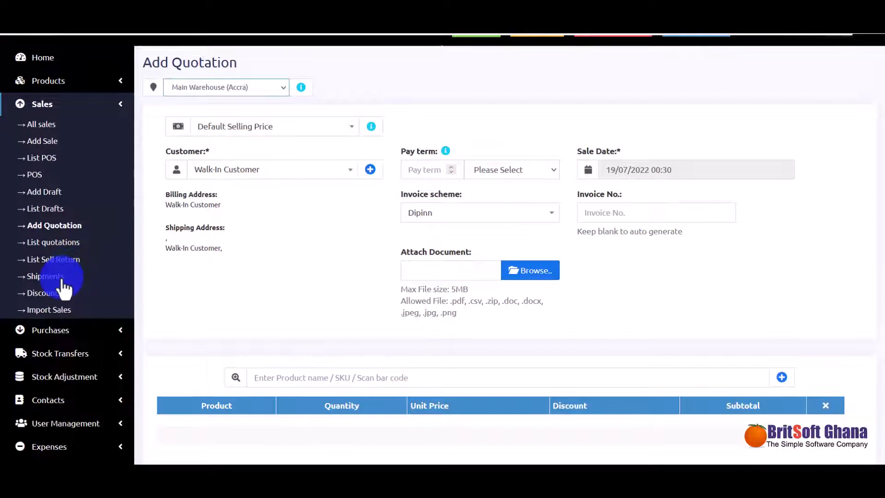
pyautogui.click(66, 314)
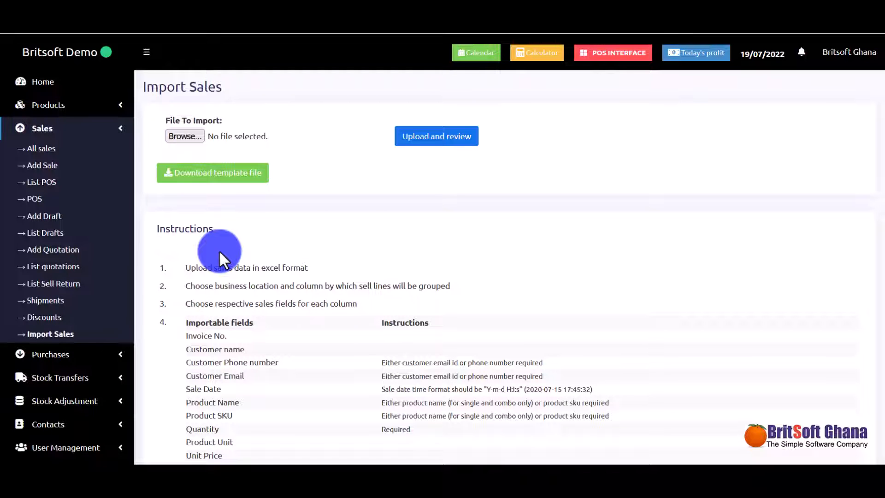
pyautogui.scroll(-2, 219, 250)
# Step: Start a new purchase and select China Supplier as its supplier by searching for "chin"
pyautogui.click(109, 290)
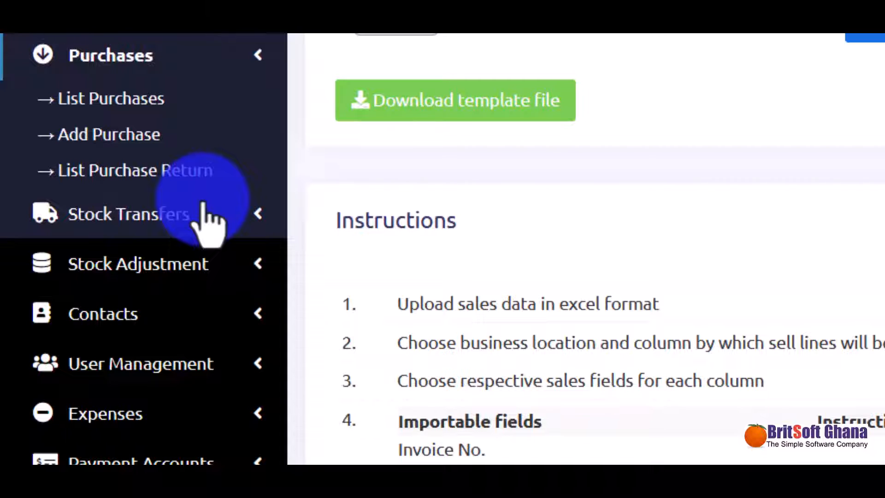
pyautogui.click(135, 148)
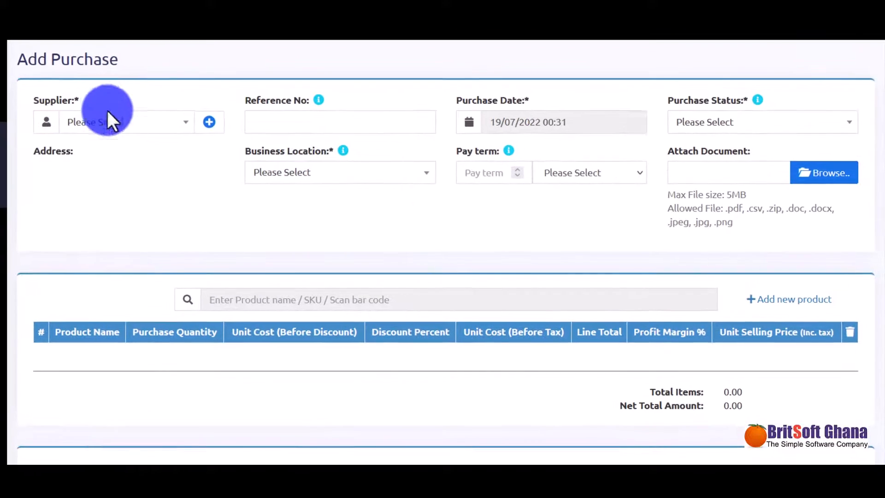
pyautogui.click(107, 117)
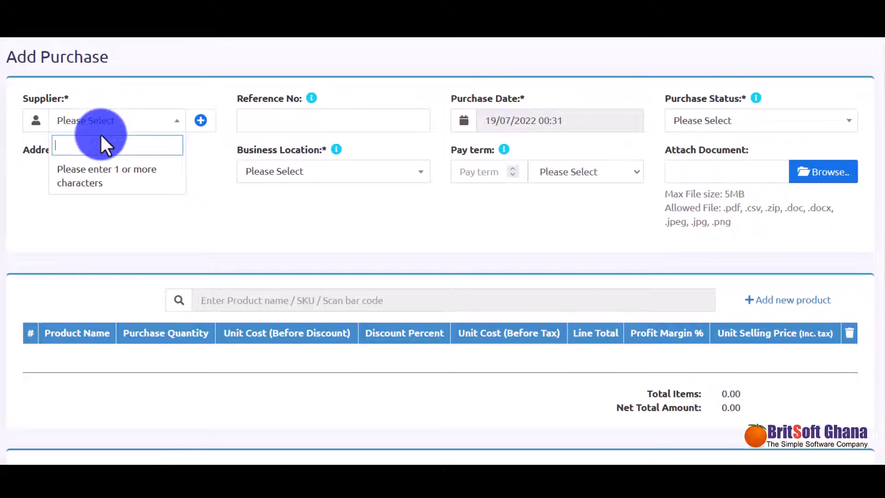
pyautogui.write('chin')
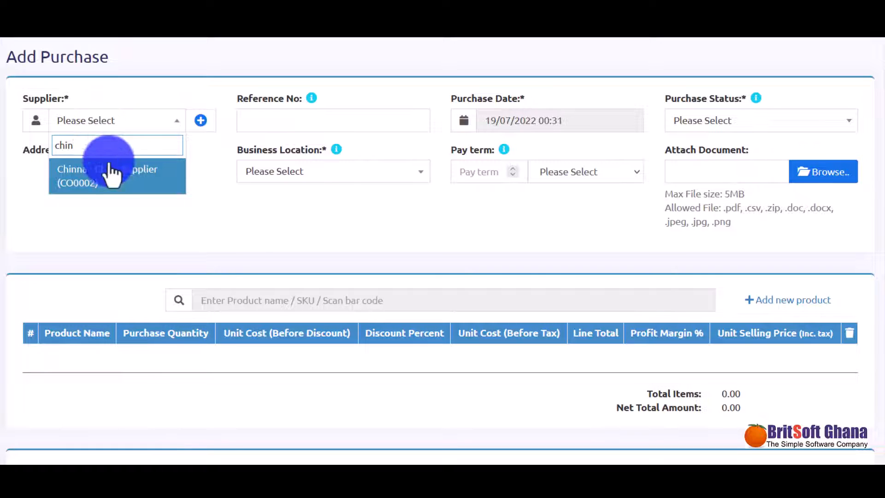
pyautogui.click(109, 183)
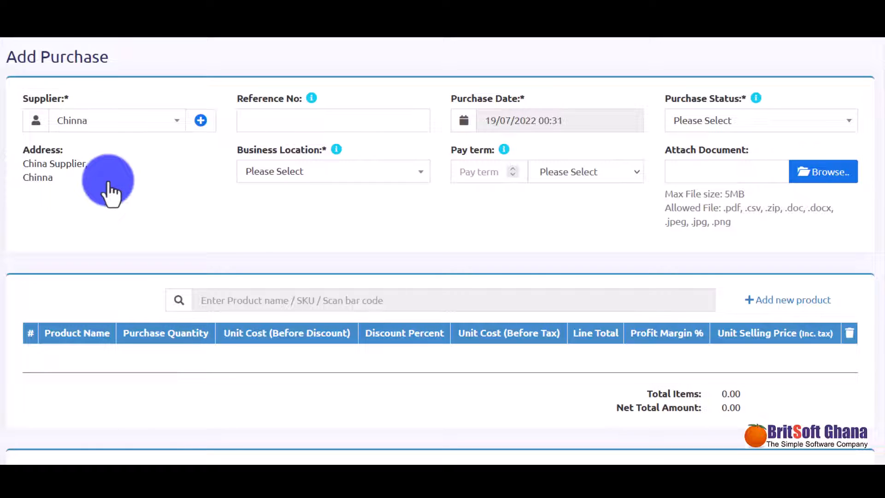
# Step: Set the purchase's business location to Main Warehouse (Accra) and its pay term unit to Months
pyautogui.click(346, 180)
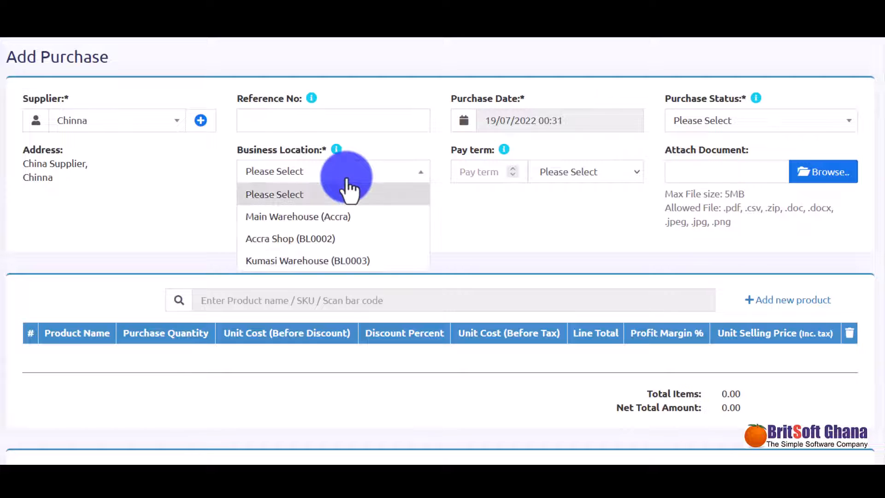
pyautogui.click(349, 223)
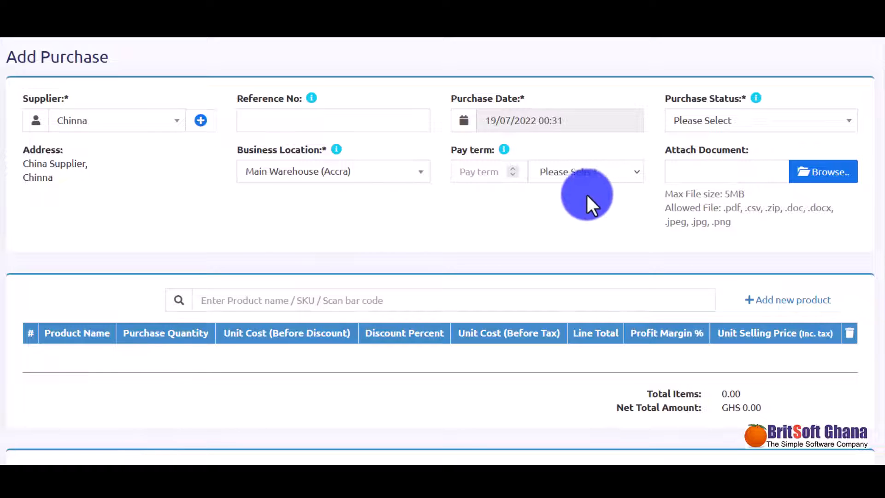
pyautogui.click(583, 173)
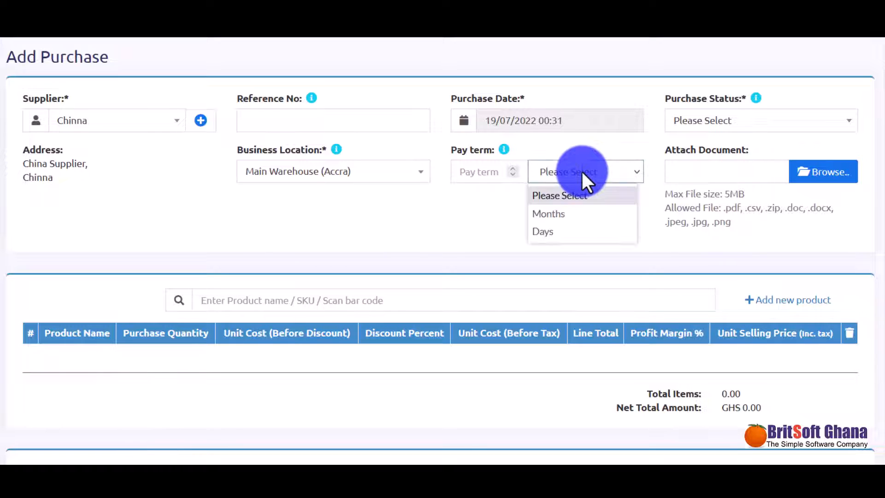
pyautogui.click(582, 214)
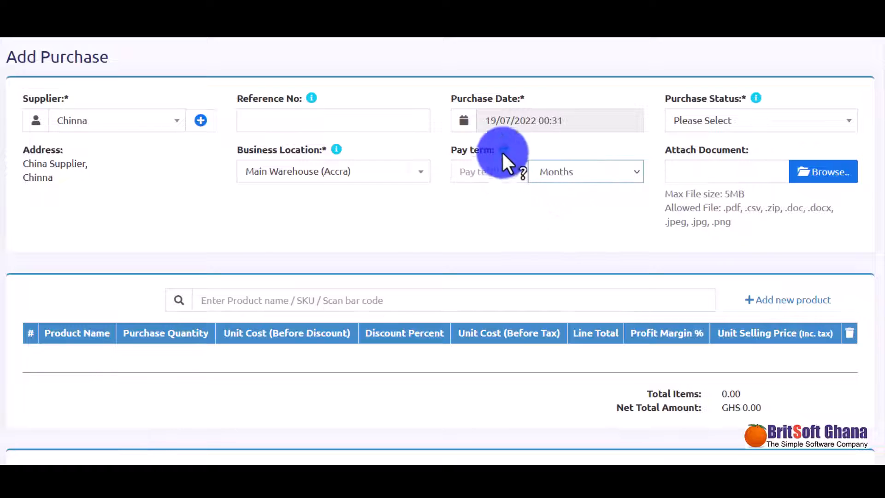
# Step: Set the purchase status to Ordered and check the other available statuses
pyautogui.click(733, 120)
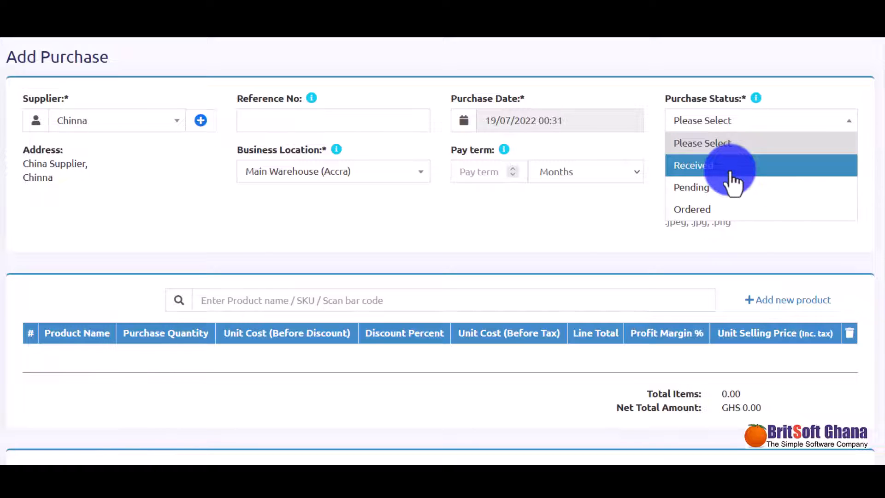
pyautogui.click(733, 213)
pyautogui.scroll(-1, 733, 216)
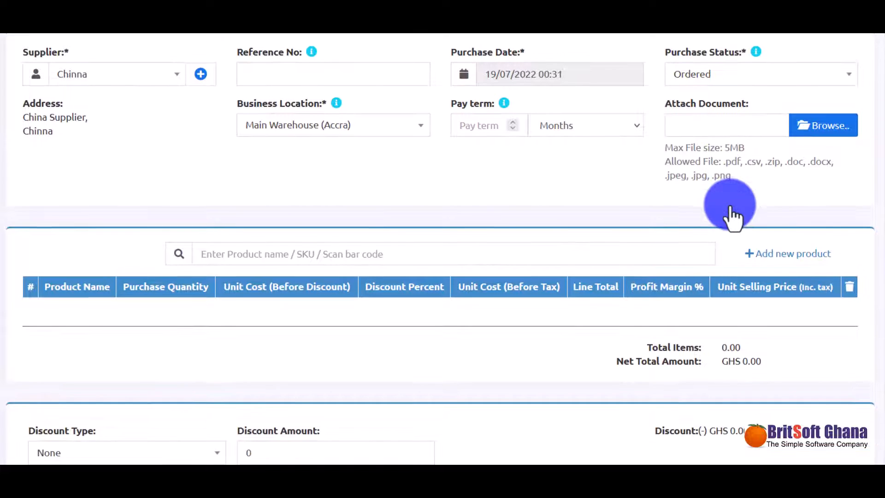
pyautogui.click(727, 76)
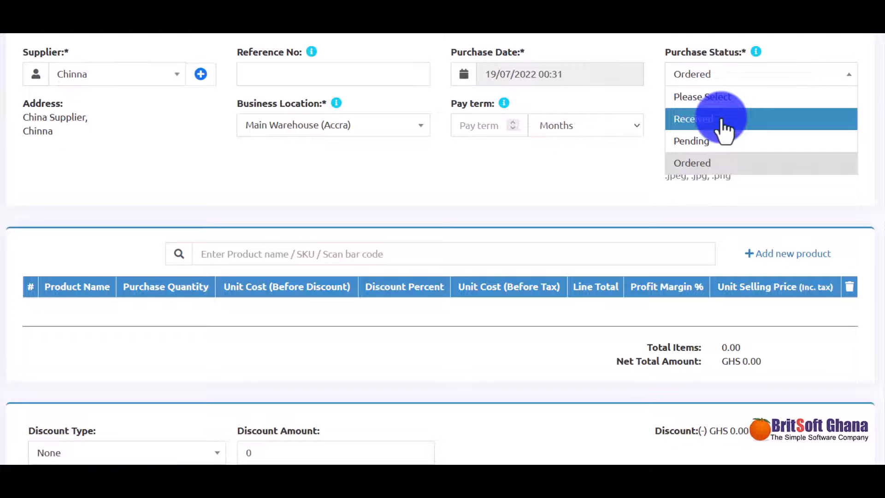
pyautogui.click(541, 161)
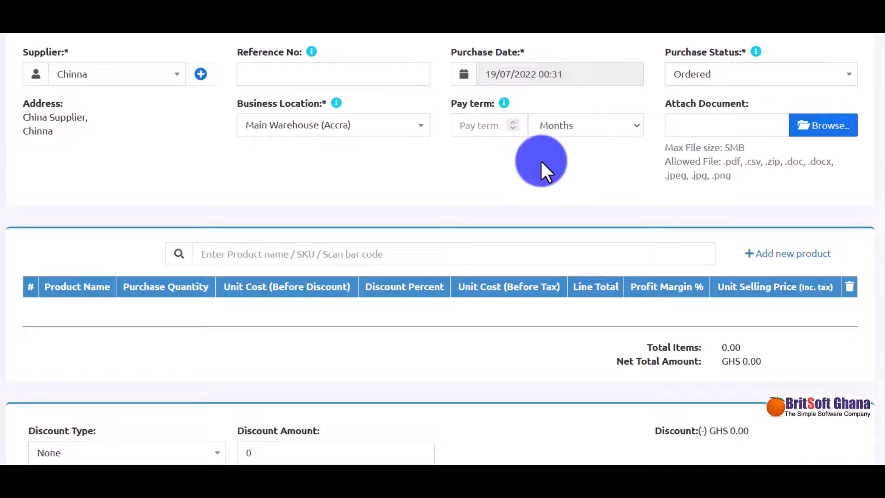
# Step: Add TV 32inch Samsung and White T-Shirts to the purchase by searching for "tv" and "shirt"
pyautogui.scroll(-5, 541, 161)
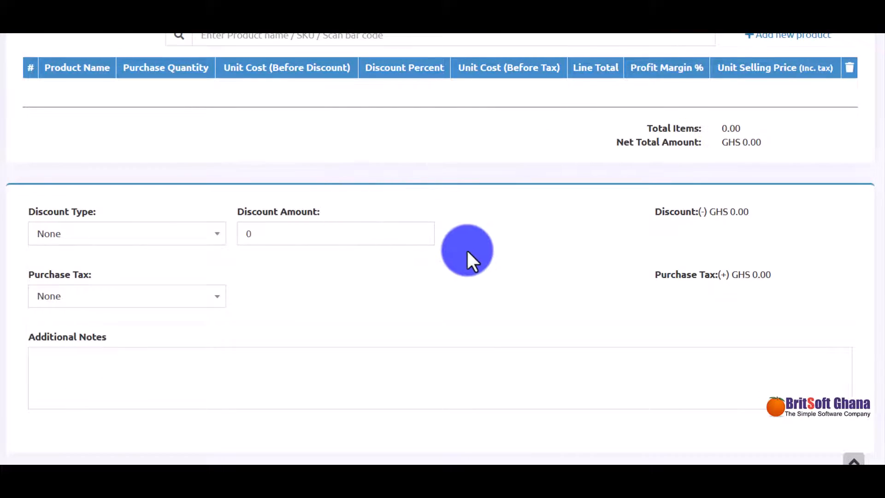
pyautogui.scroll(-4, 466, 249)
pyautogui.scroll(7, 467, 249)
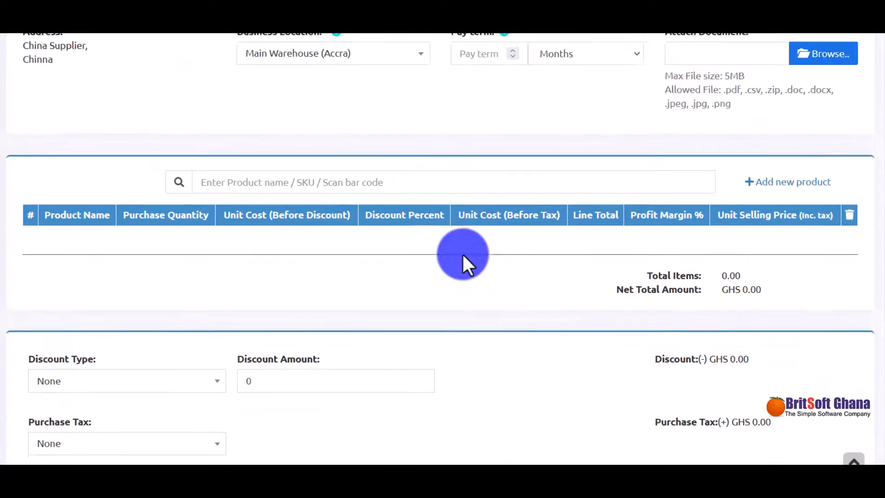
pyautogui.scroll(1, 463, 256)
pyautogui.click(368, 204)
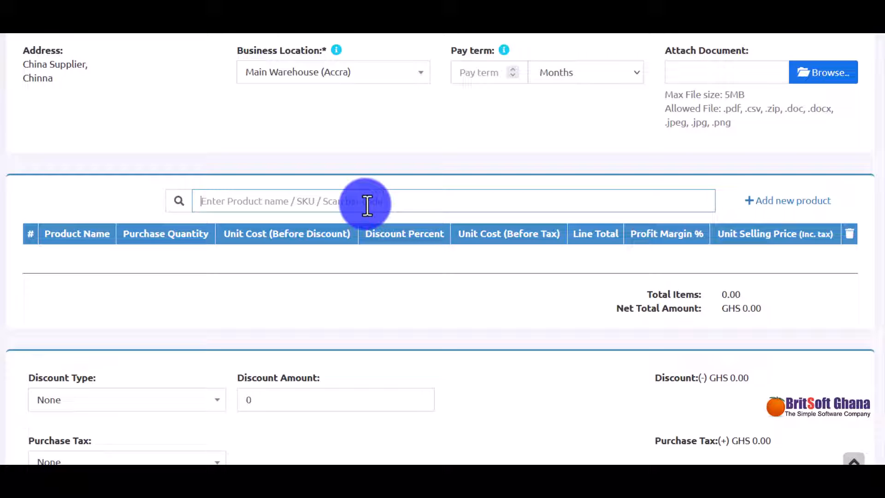
pyautogui.write('tv')
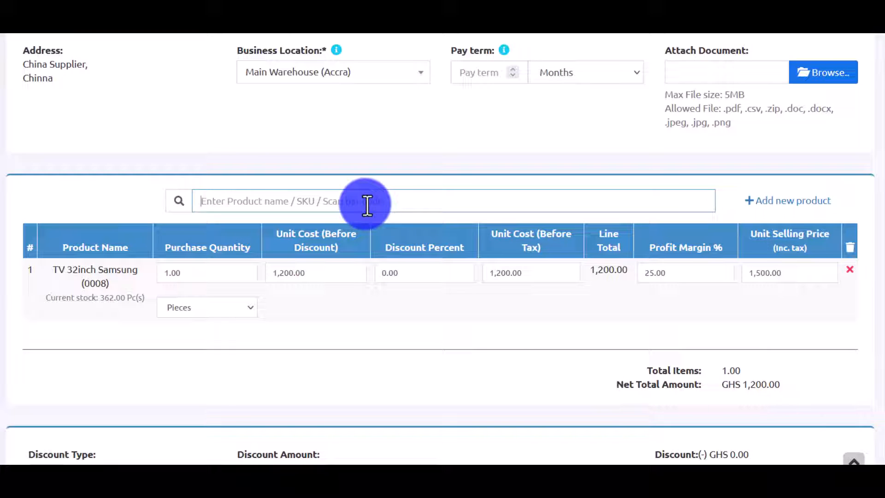
pyautogui.write('shirt')
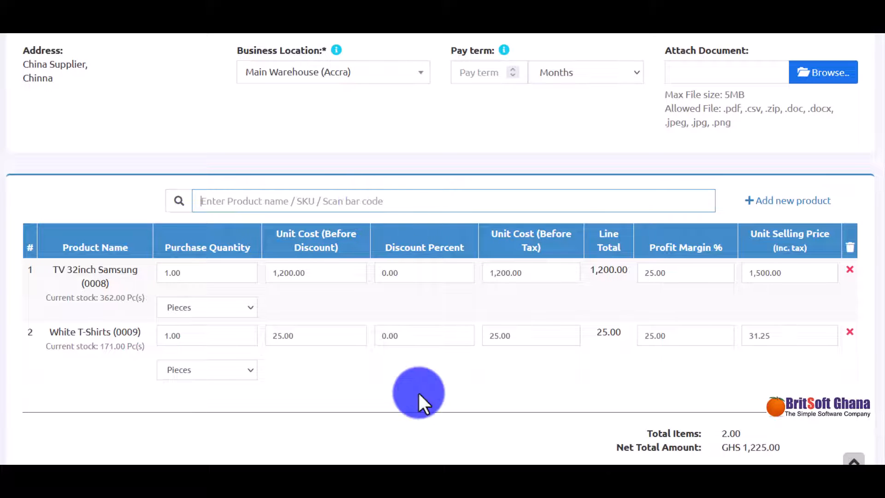
# Step: Expand the purchase's additional expenses and examine the expense name and amount fields
pyautogui.scroll(-2, 419, 391)
pyautogui.scroll(-7, 427, 388)
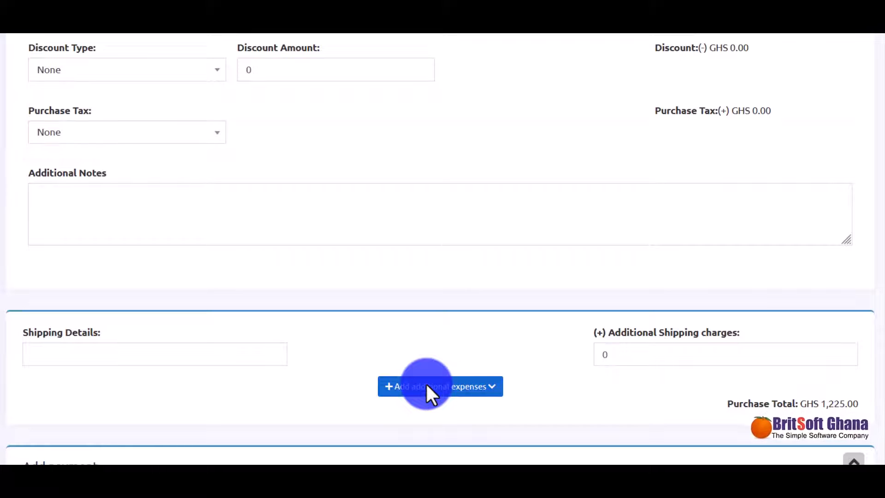
pyautogui.click(499, 390)
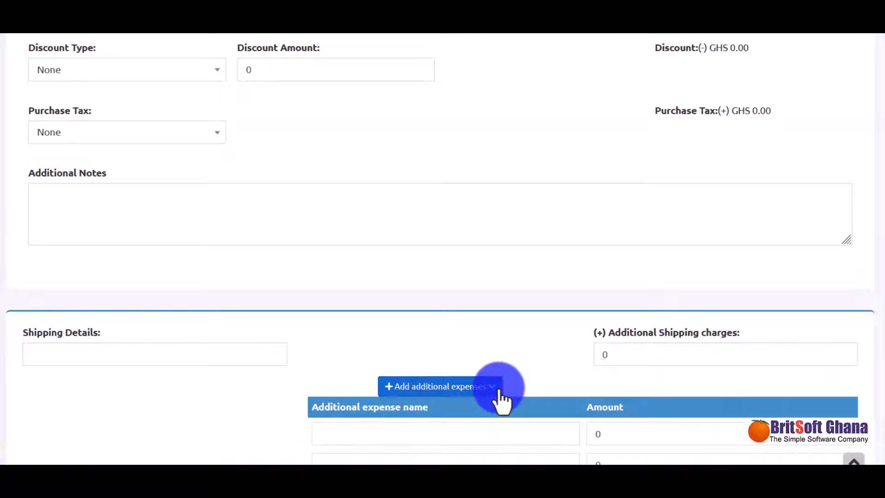
pyautogui.scroll(-5, 499, 392)
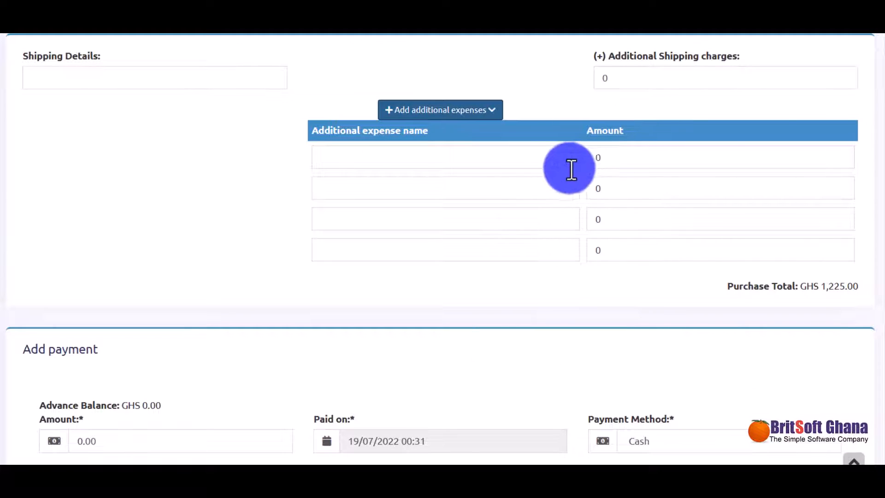
pyautogui.scroll(-3, 599, 339)
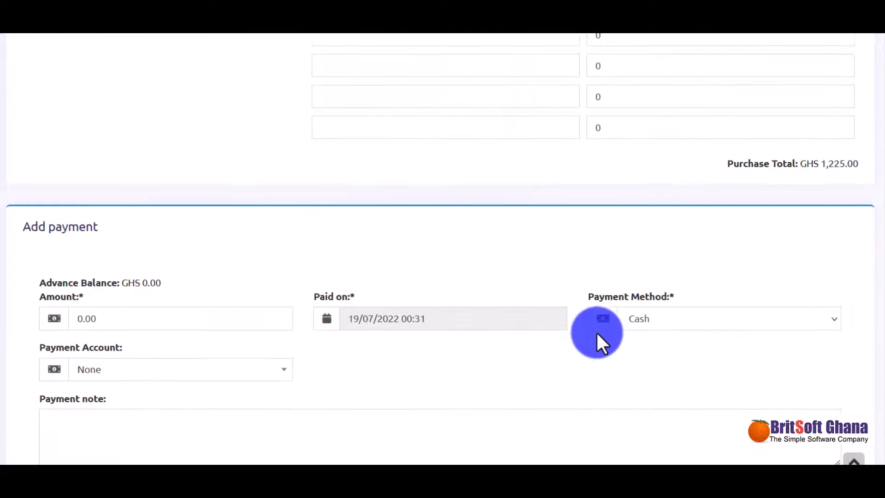
# Step: Examine the purchase's payment section, including the amount field, payment accounts and available payment methods
pyautogui.click(121, 305)
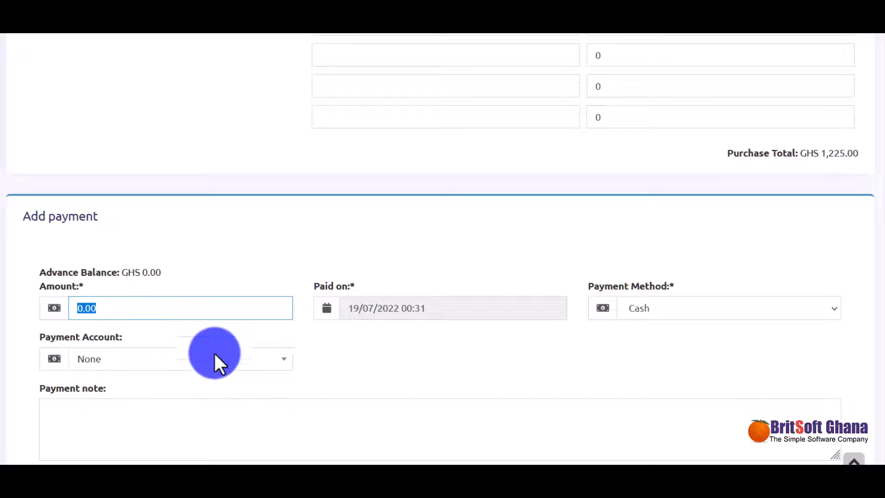
pyautogui.click(229, 364)
pyautogui.click(230, 367)
pyautogui.click(233, 364)
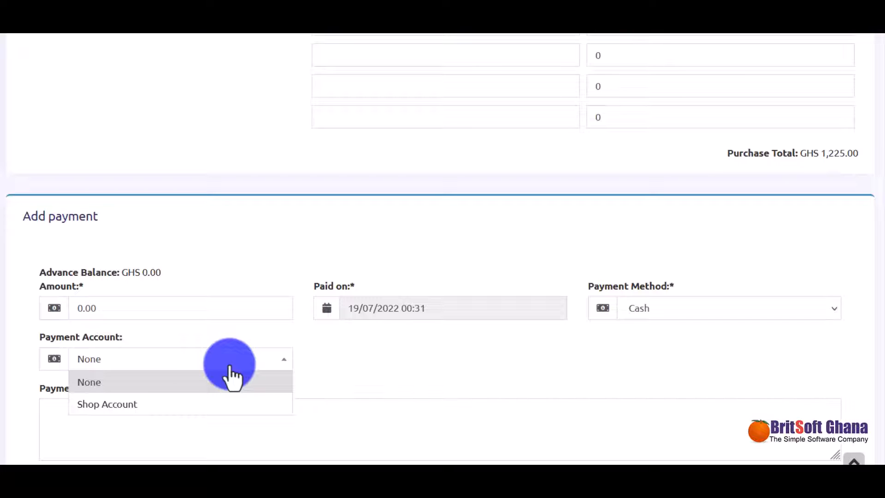
pyautogui.click(392, 372)
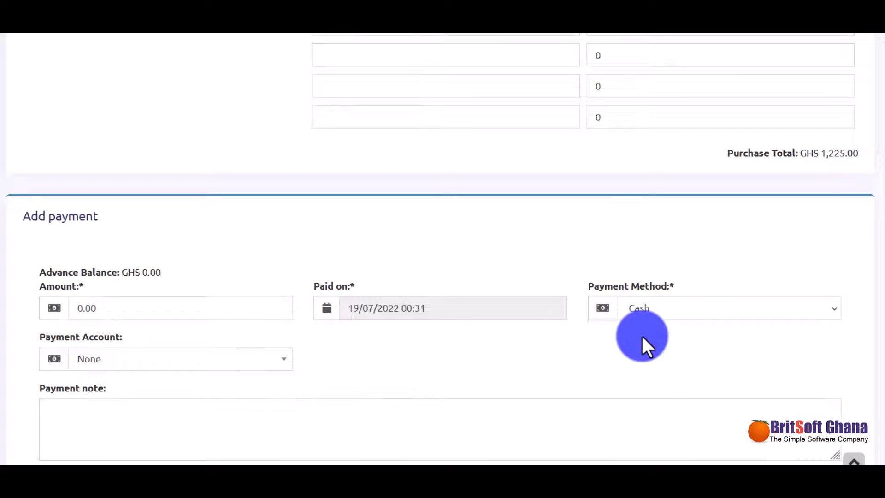
pyautogui.click(695, 314)
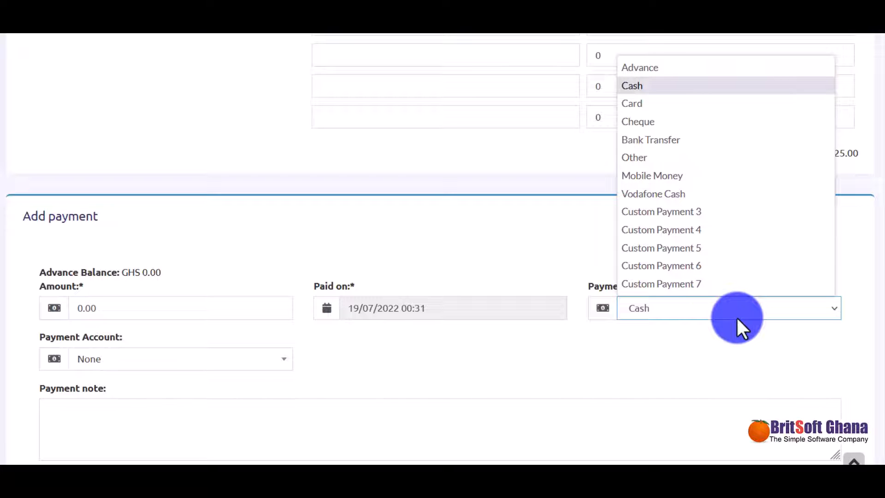
pyautogui.click(737, 356)
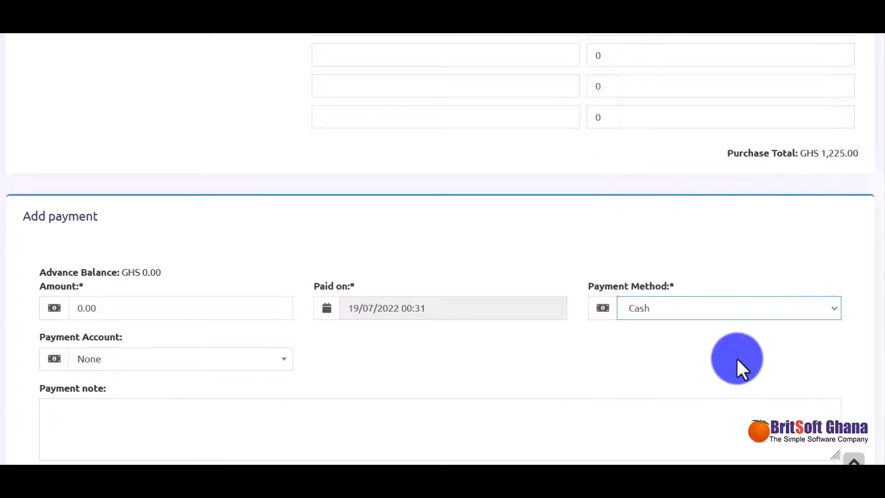
# Step: Review the whole purchase form from payment back to the header, including the purchase status options
pyautogui.scroll(-2, 610, 386)
pyautogui.scroll(7, 610, 386)
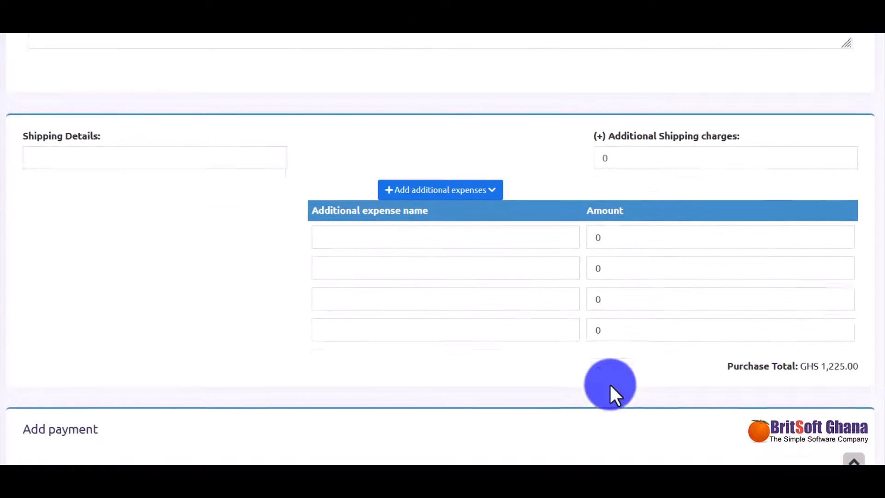
pyautogui.scroll(8, 610, 383)
pyautogui.scroll(-6, 609, 383)
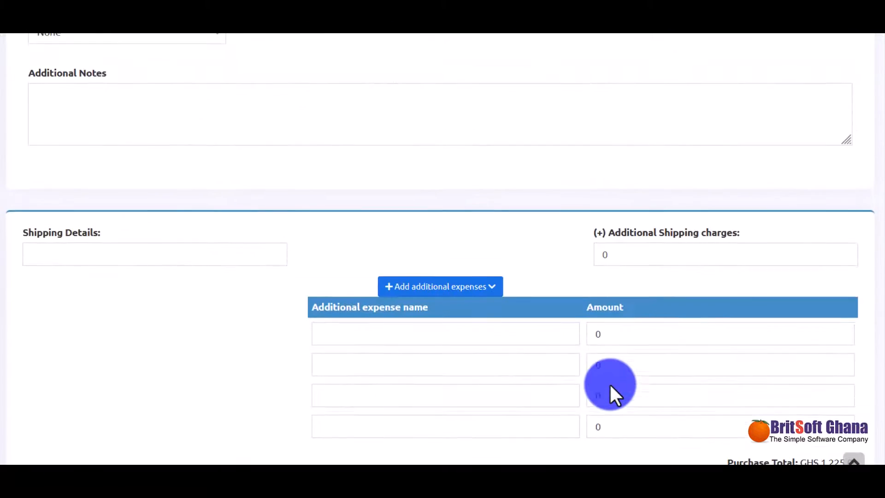
pyautogui.scroll(-1, 684, 436)
pyautogui.scroll(14, 684, 435)
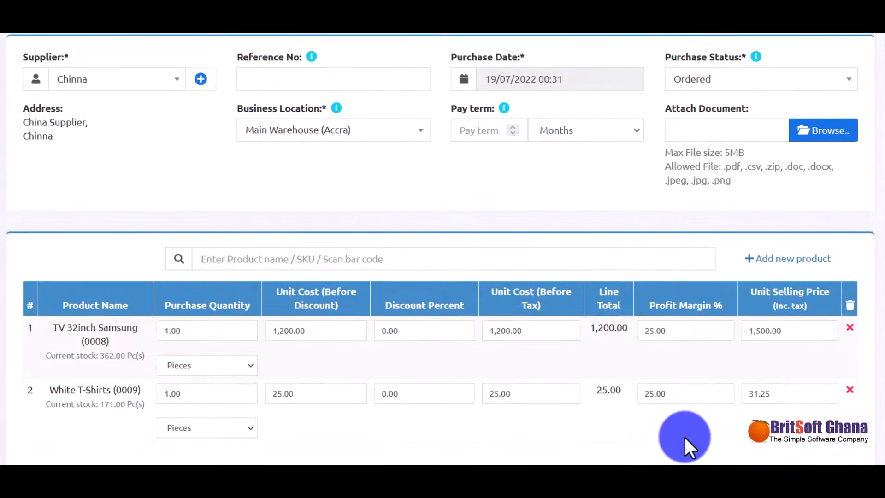
pyautogui.scroll(1, 684, 435)
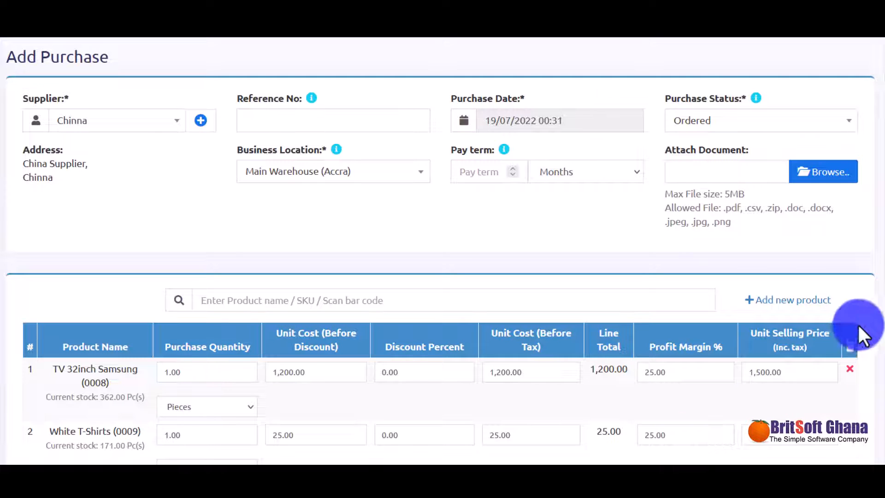
pyautogui.click(718, 123)
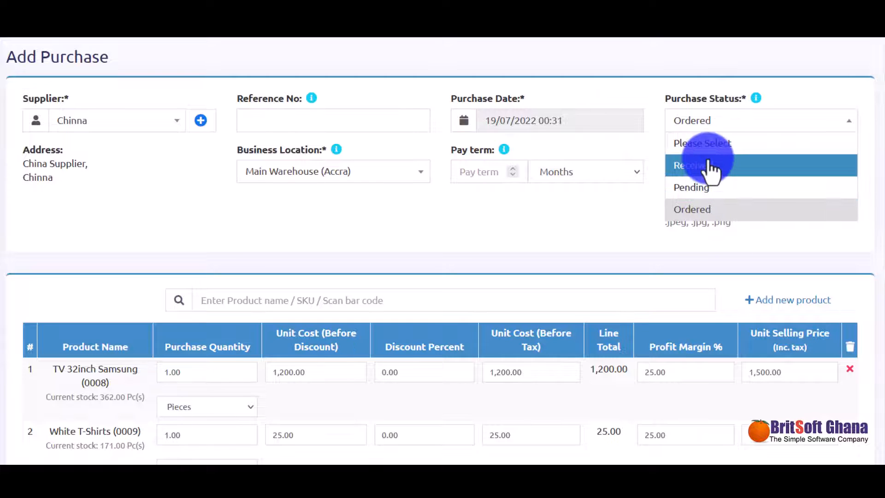
pyautogui.click(587, 232)
pyautogui.scroll(-1, 587, 233)
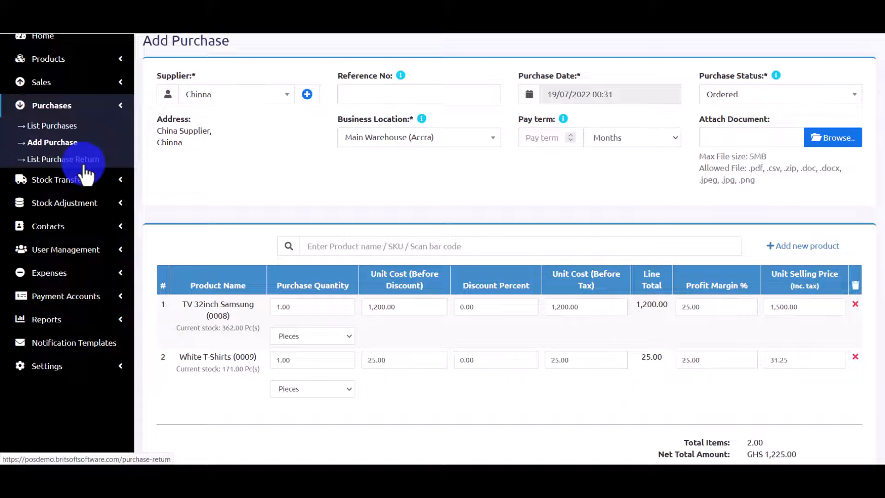
# Step: Leave the purchase without saving and open a new stock transfer form
pyautogui.click(85, 169)
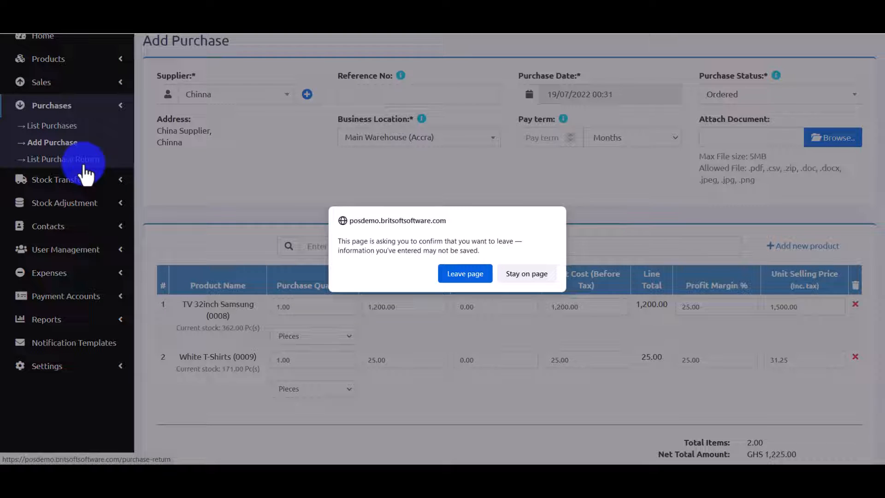
pyautogui.click(519, 268)
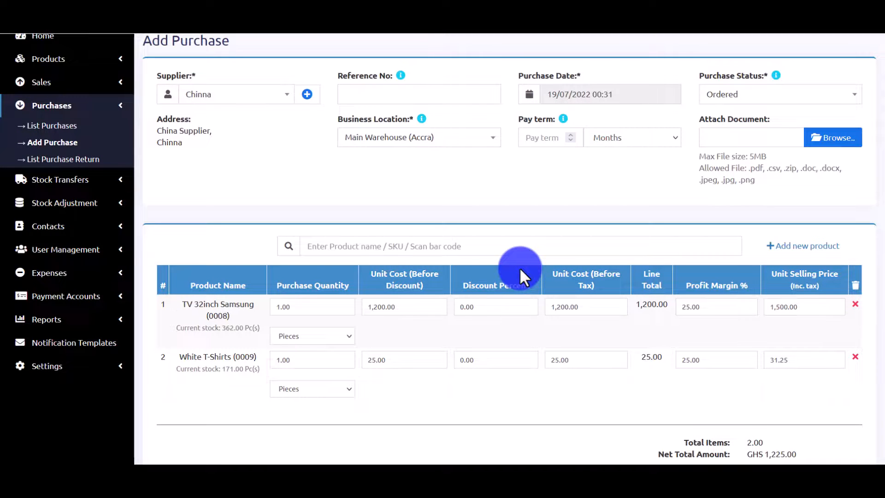
pyautogui.click(105, 179)
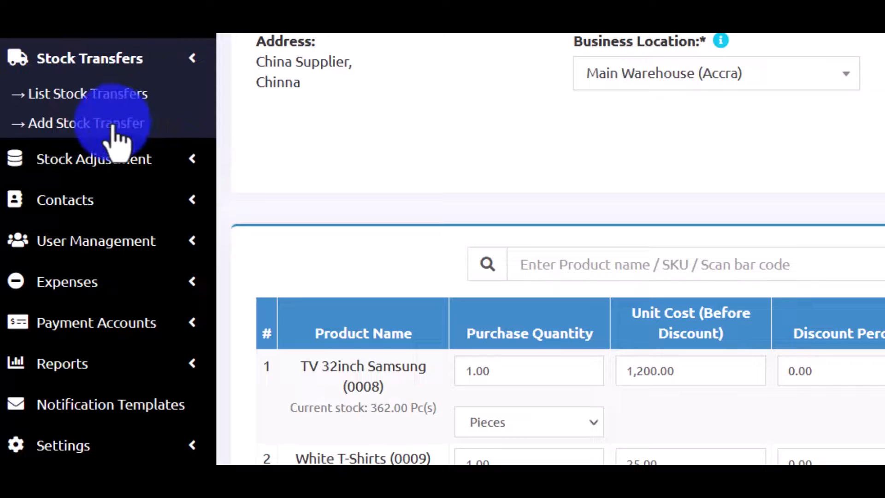
pyautogui.click(113, 127)
pyautogui.click(786, 320)
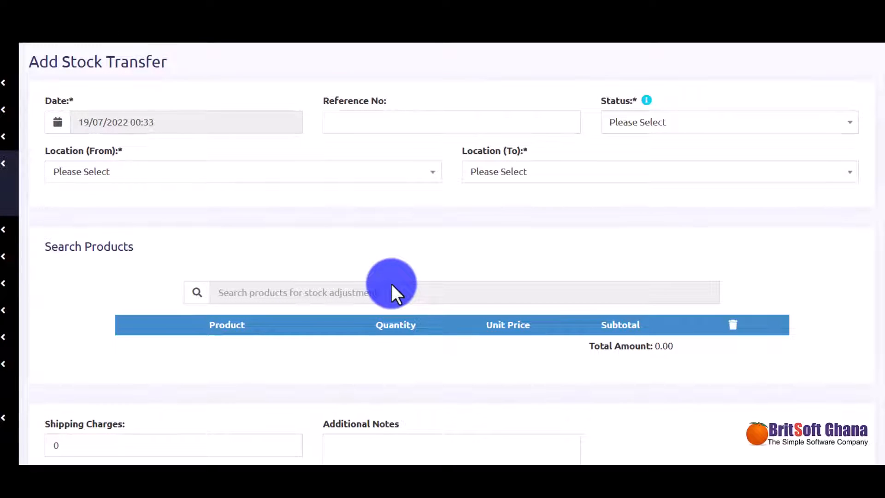
# Step: Check the transfer's status options and set the transfer from Main Warehouse (Accra) to Accra Shop (BL0002)
pyautogui.click(670, 130)
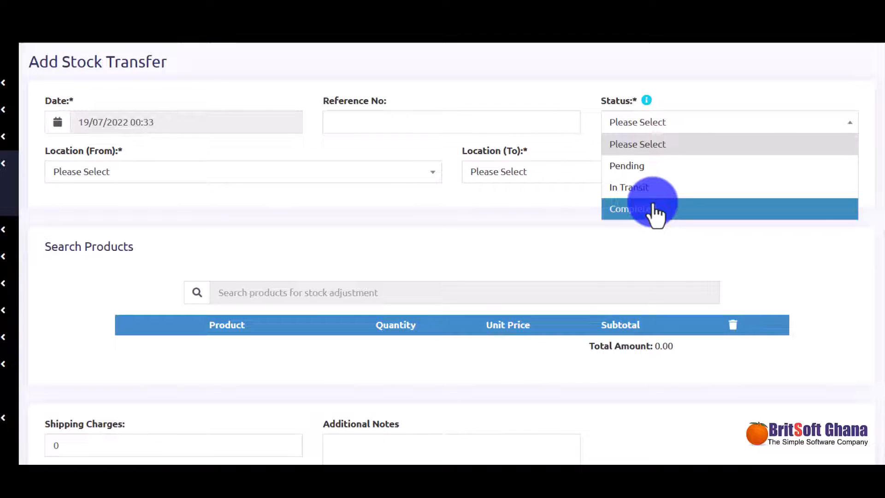
pyautogui.click(570, 203)
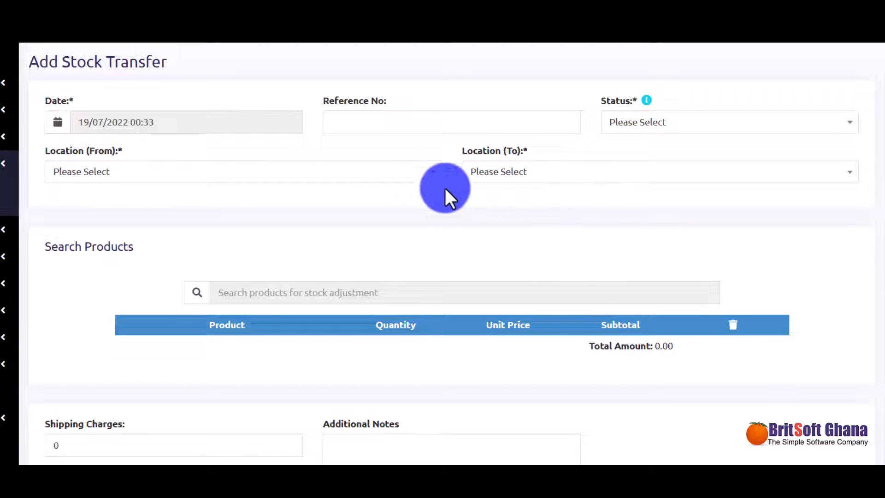
pyautogui.click(387, 181)
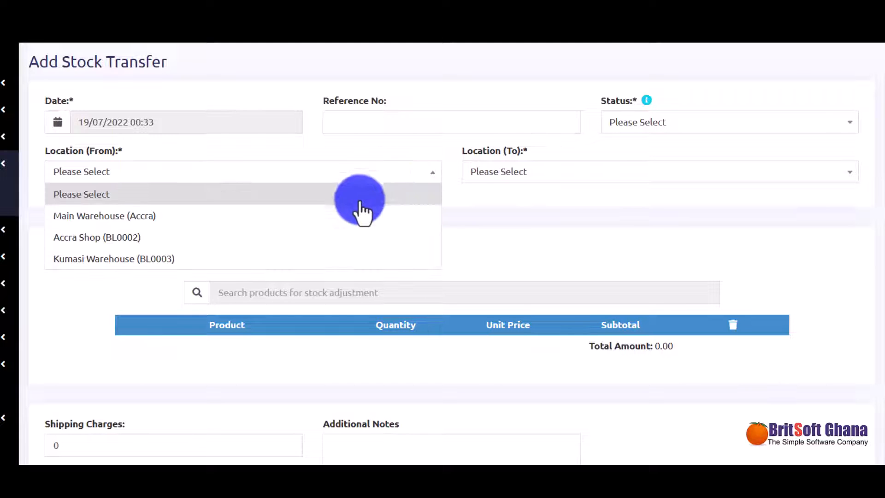
pyautogui.click(334, 221)
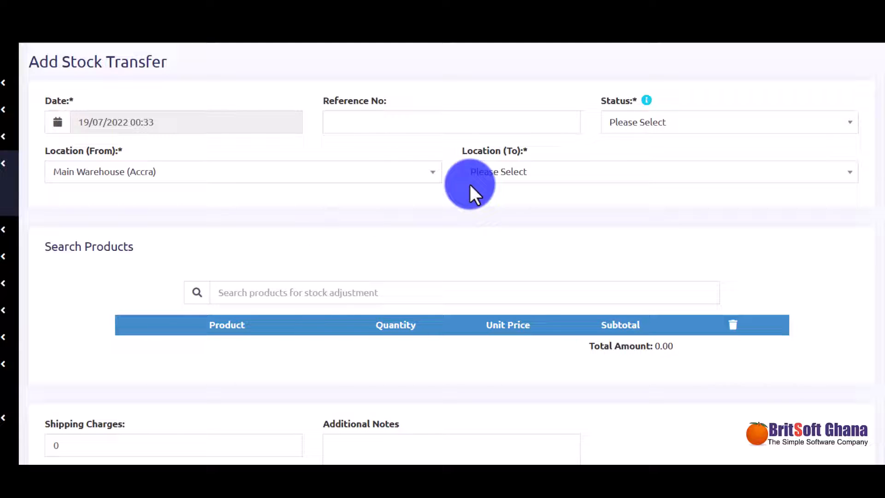
pyautogui.click(529, 180)
pyautogui.click(525, 237)
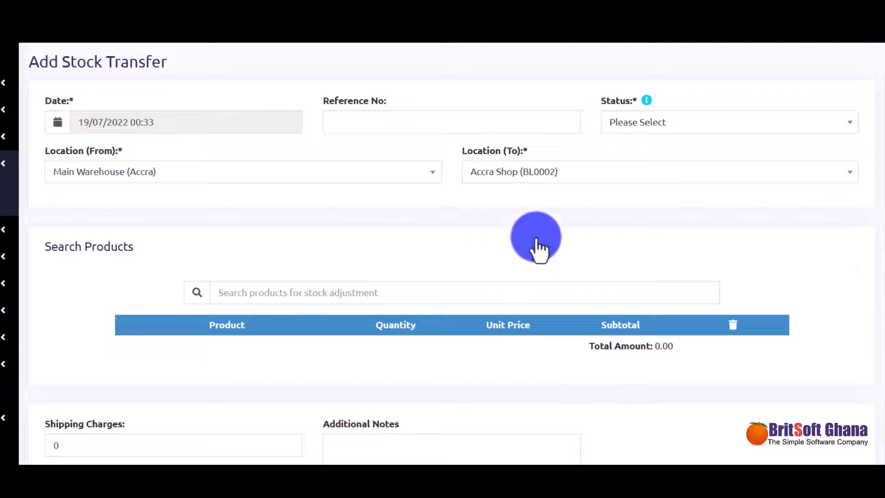
# Step: Add the products TV 32inch Samsung and Black Soap to the stock transfer
pyautogui.click(423, 295)
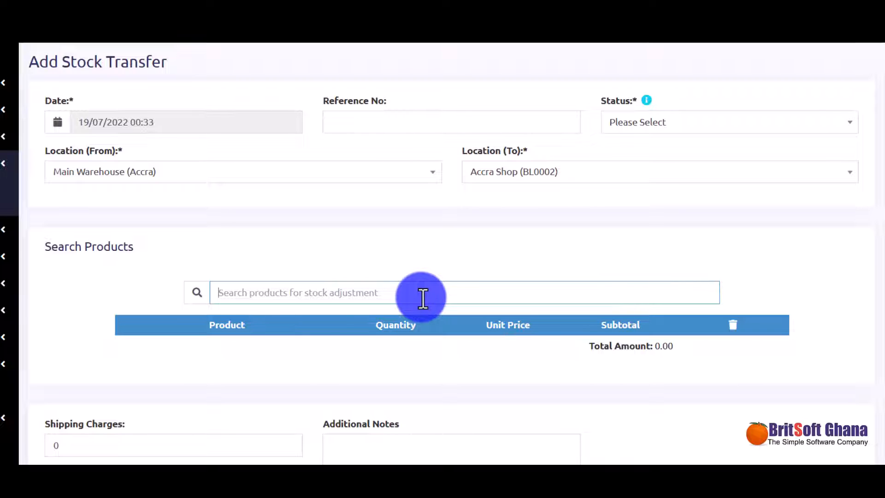
pyautogui.write('s')
pyautogui.press('BackSpace')
pyautogui.write('tv')
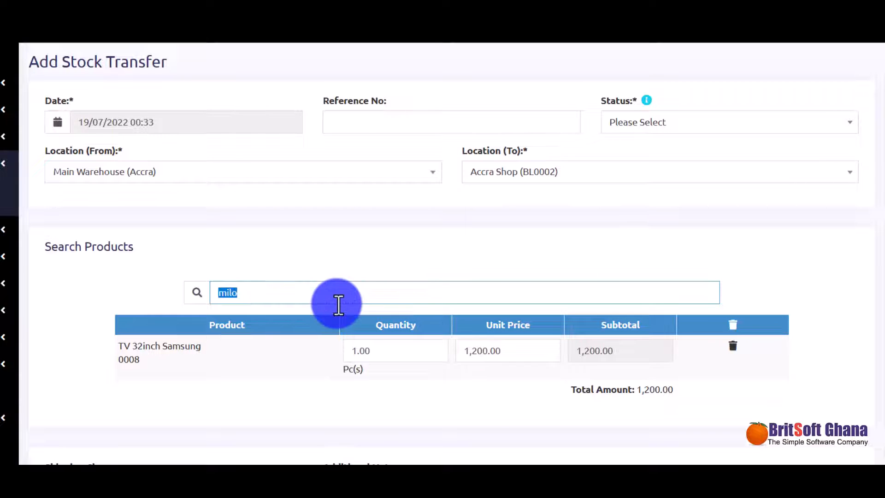
pyautogui.write('so')
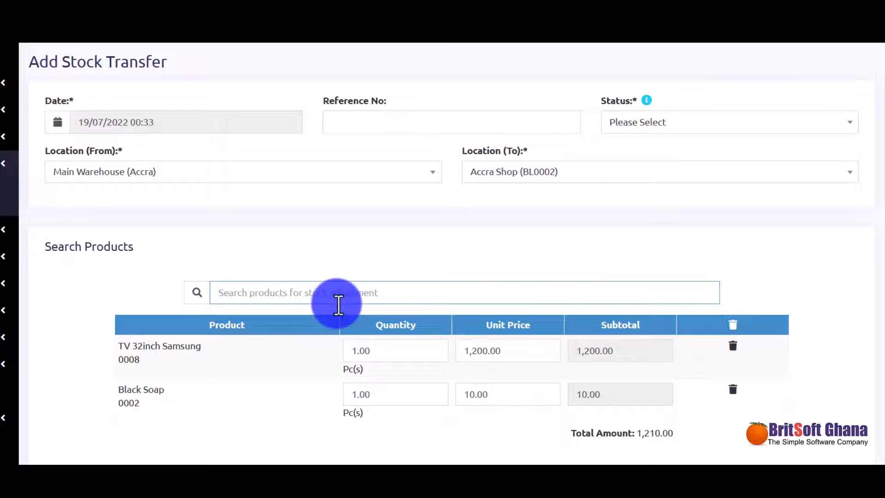
# Step: Set the transfer quantities to 200 for TV 32inch Samsung and 300 for Black Soap
pyautogui.scroll(-2, 500, 369)
pyautogui.click(392, 285)
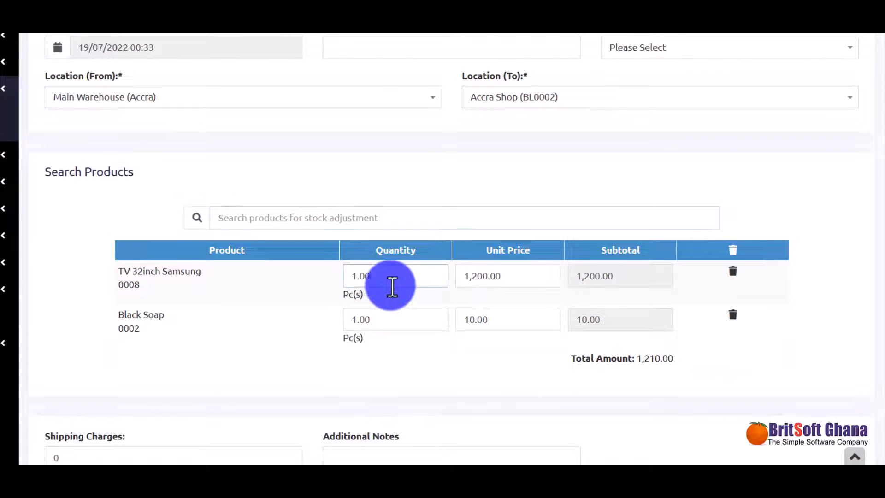
pyautogui.doubleClick(393, 284)
pyautogui.write('200')
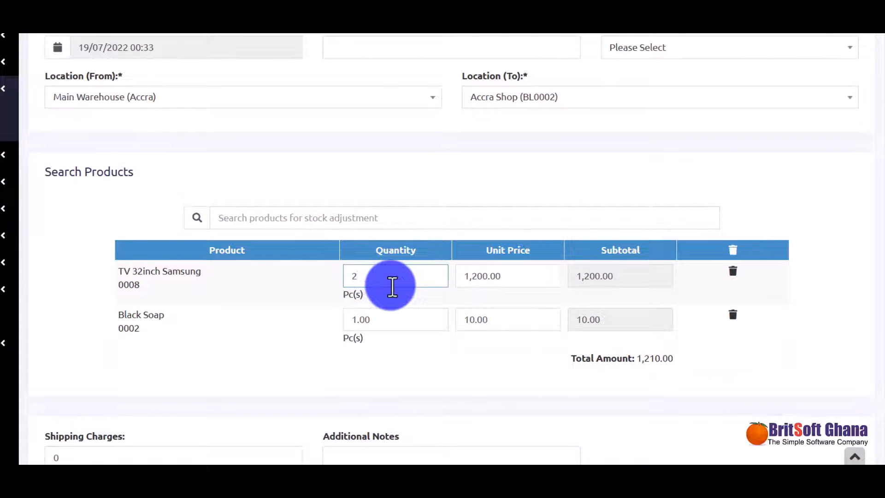
pyautogui.click(409, 314)
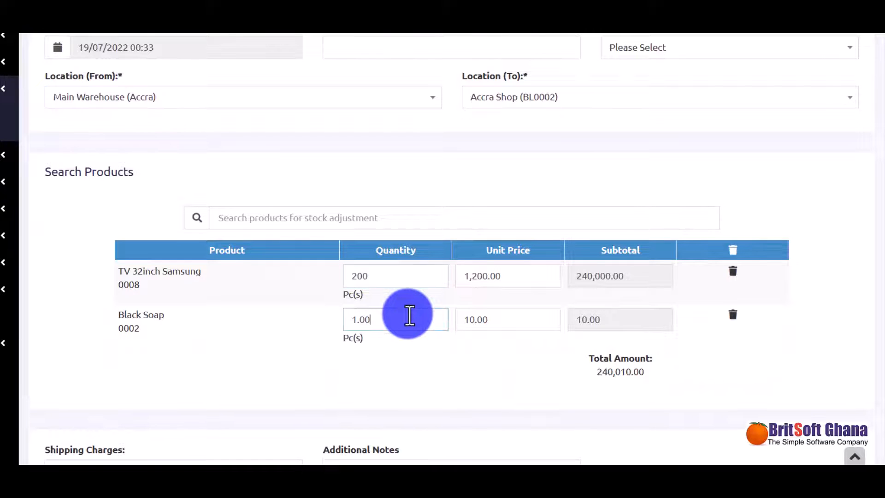
pyautogui.doubleClick(409, 314)
pyautogui.write('300')
pyautogui.click(418, 348)
# Step: Review the stock transfer from shipping charges and notes back to the header, including the status options
pyautogui.scroll(-2, 420, 352)
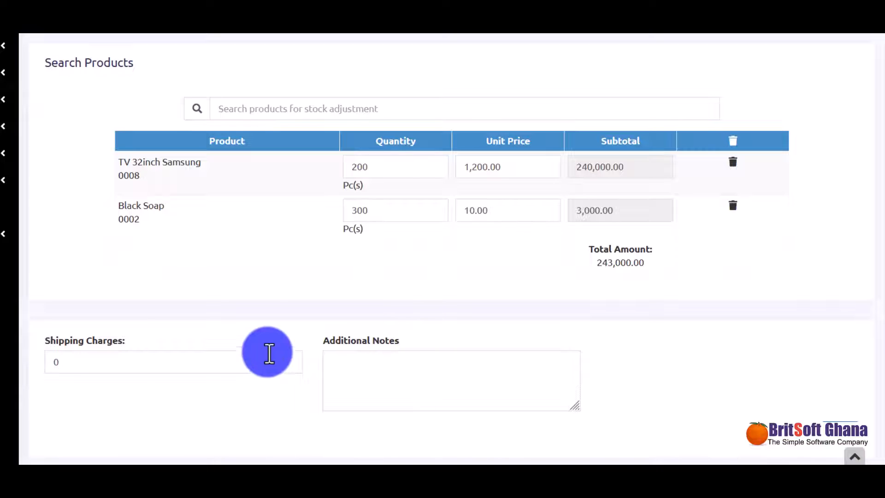
pyautogui.scroll(4, 749, 419)
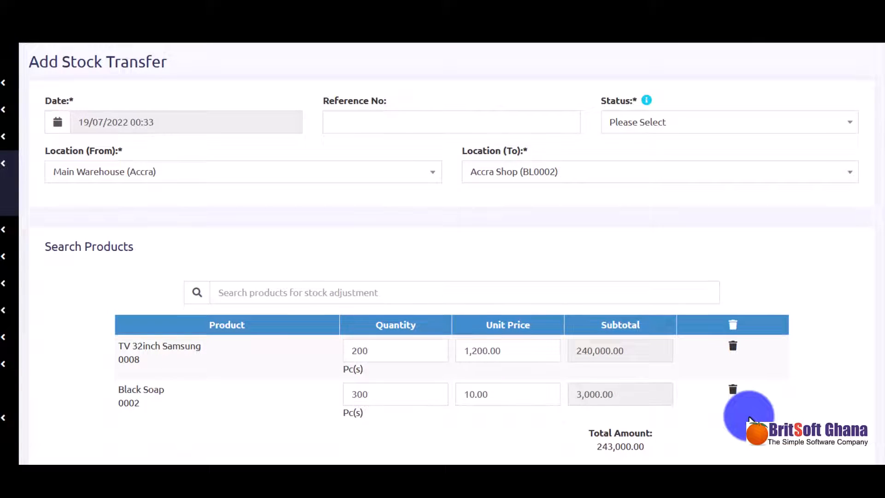
pyautogui.scroll(-2, 749, 419)
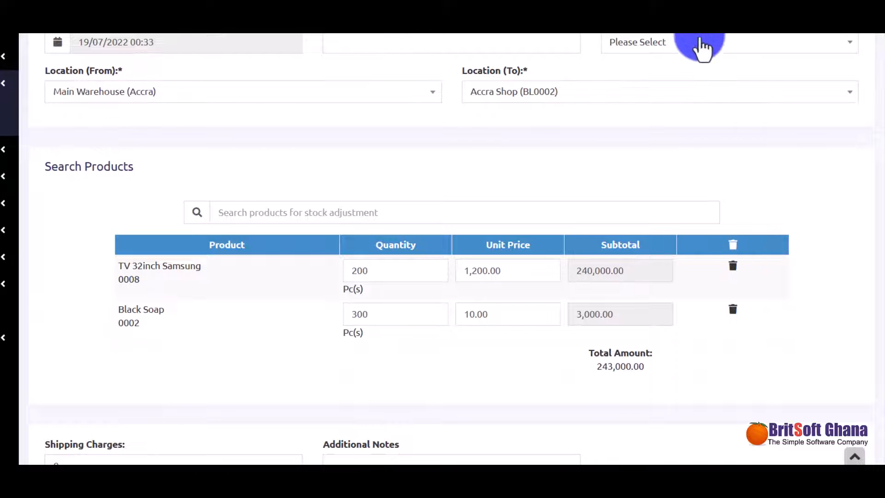
pyautogui.click(700, 46)
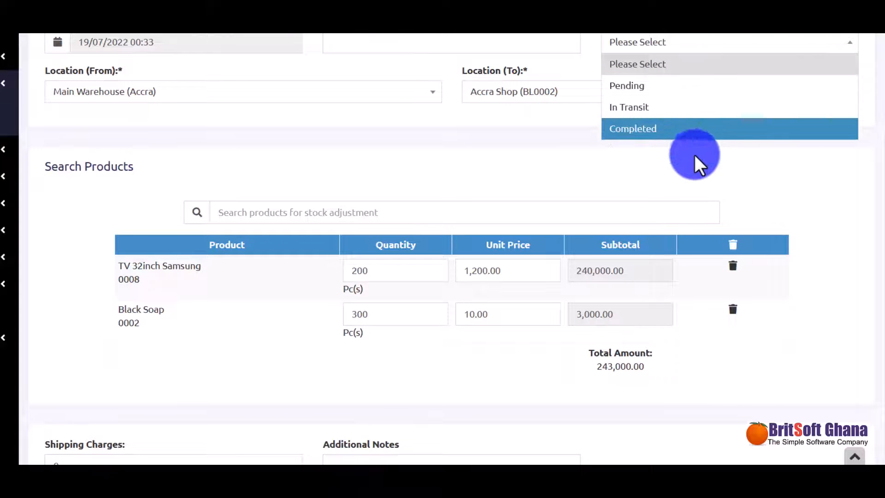
pyautogui.click(697, 169)
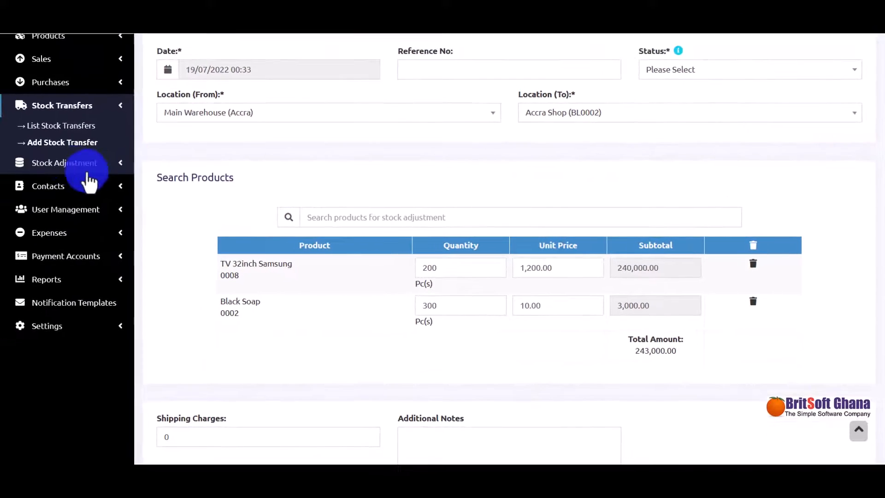
# Step: Leave the stock transfer without saving and open a new stock adjustment form
pyautogui.click(87, 172)
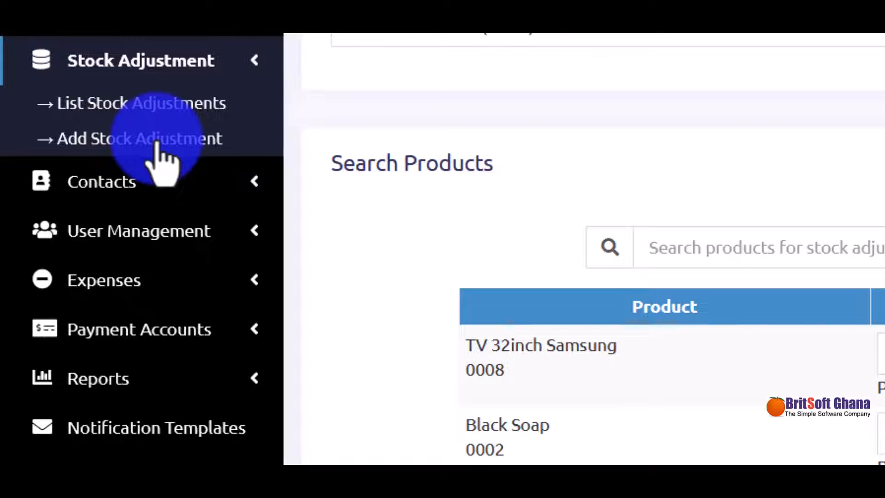
pyautogui.click(158, 144)
pyautogui.click(883, 354)
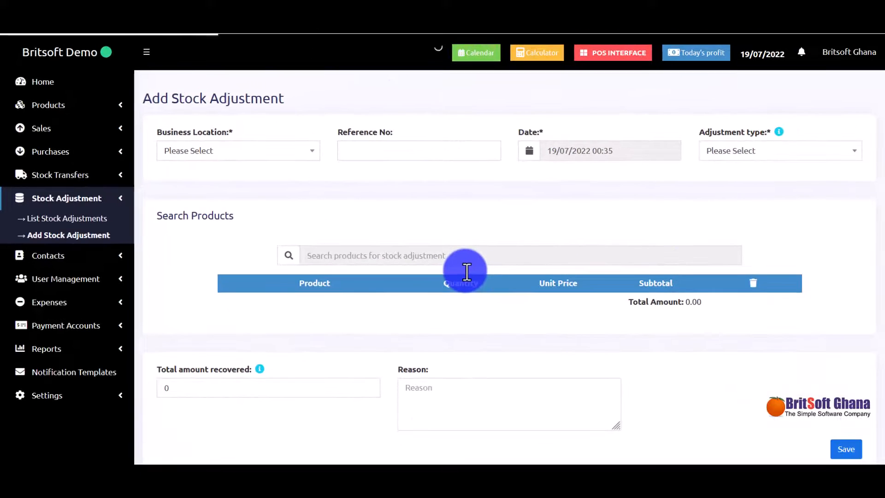
# Step: Set the adjustment's business location to Main Warehouse (Accra) and add the product White T-Shirts
pyautogui.click(279, 151)
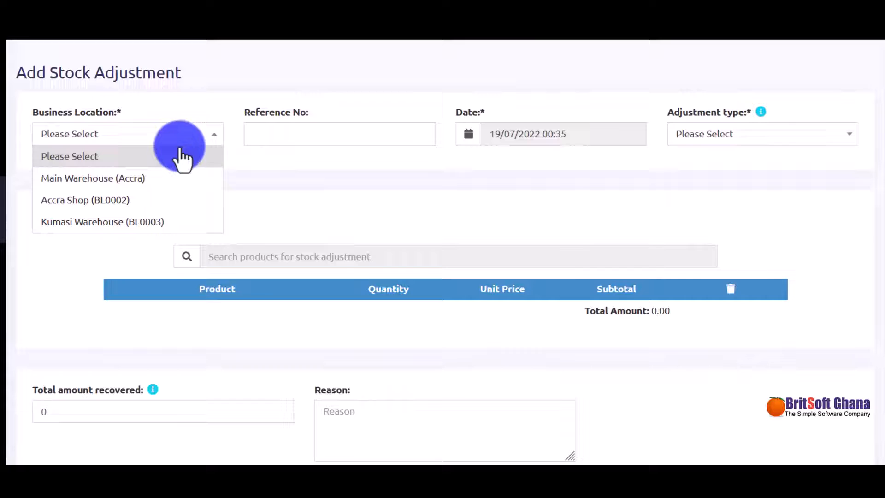
pyautogui.click(187, 179)
pyautogui.click(467, 254)
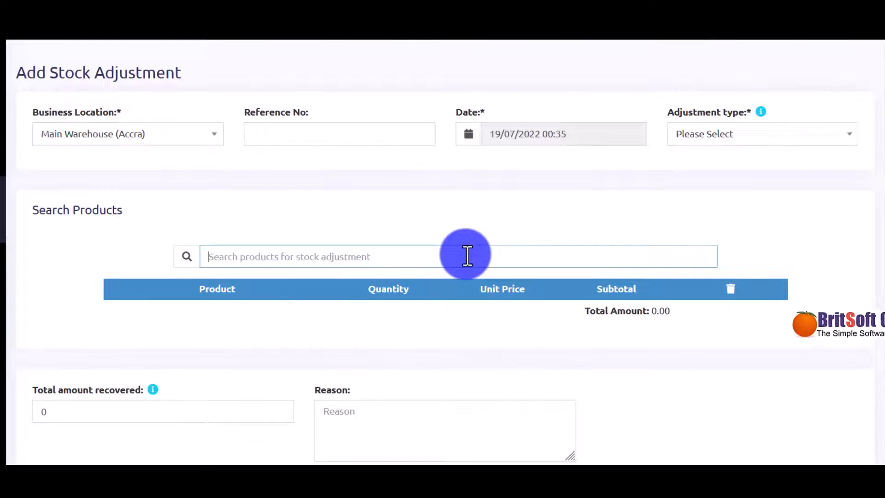
pyautogui.write('wh')
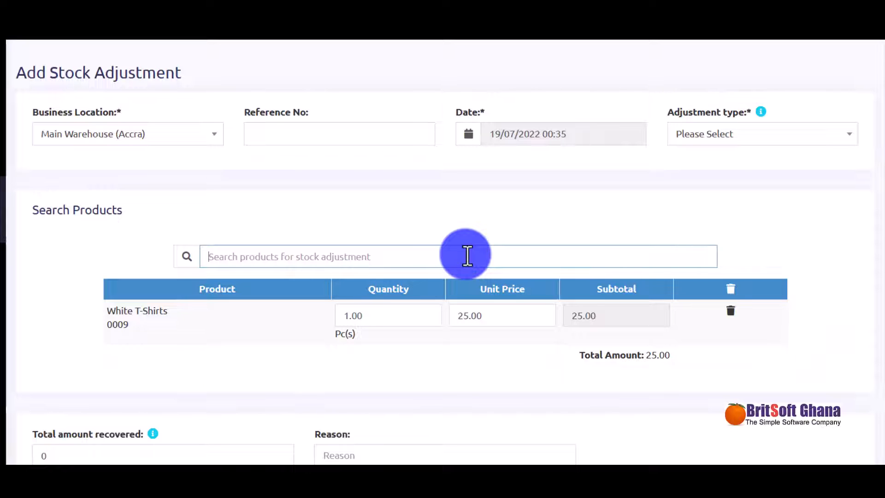
# Step: Try a product search for "cl", and add Black Soap to the stock adjustment instead
pyautogui.write('cl')
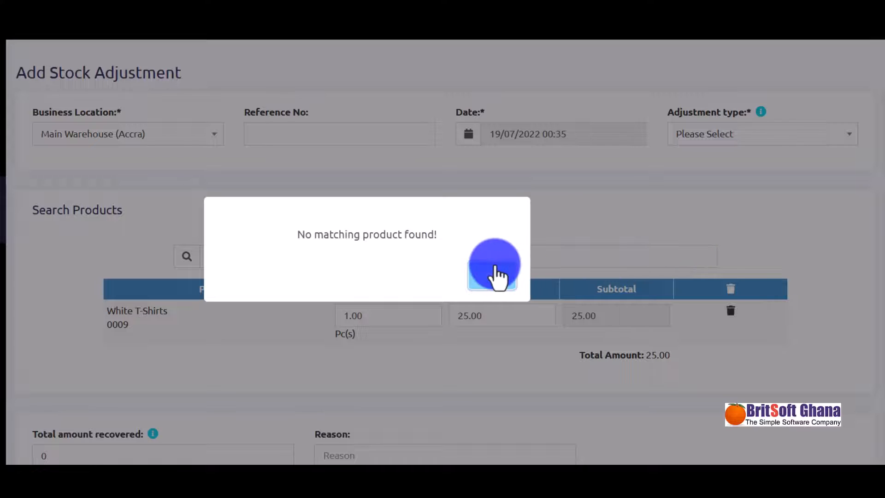
pyautogui.click(492, 275)
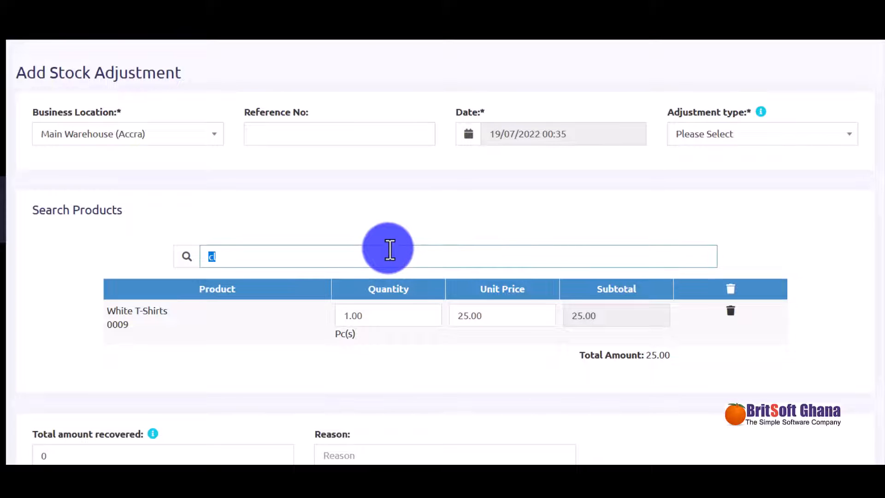
pyautogui.write('soap')
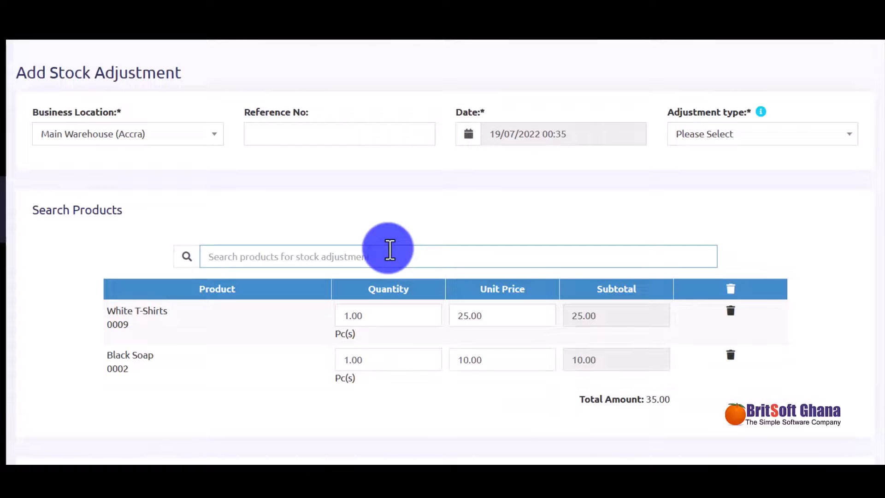
# Step: Examine the stock adjustment's recovered amount and reason fields and the available adjustment types
pyautogui.scroll(-3, 390, 250)
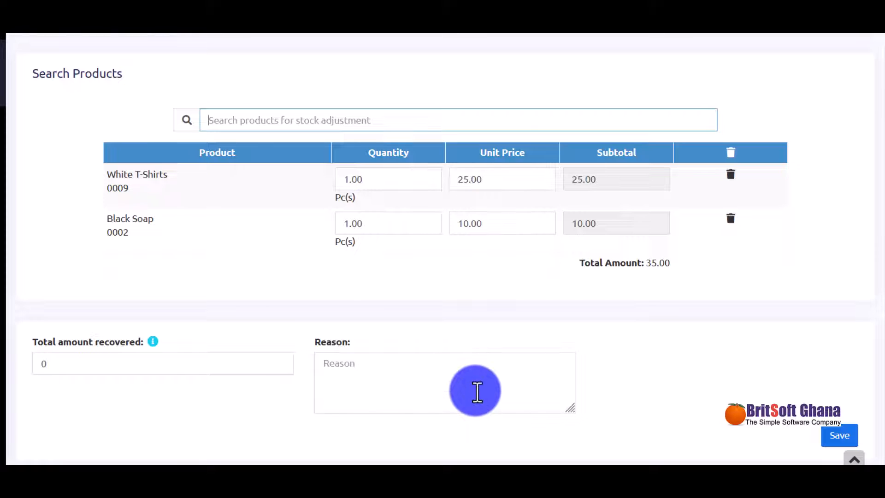
pyautogui.click(478, 393)
pyautogui.scroll(2, 477, 393)
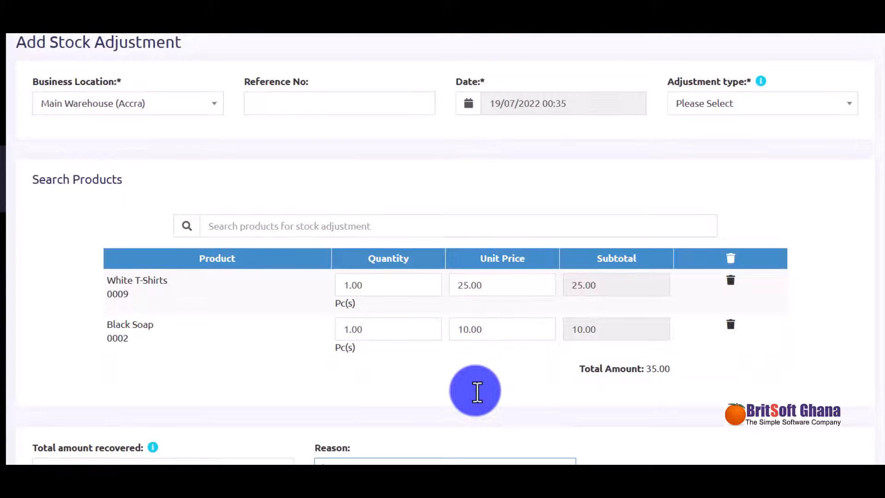
pyautogui.click(819, 106)
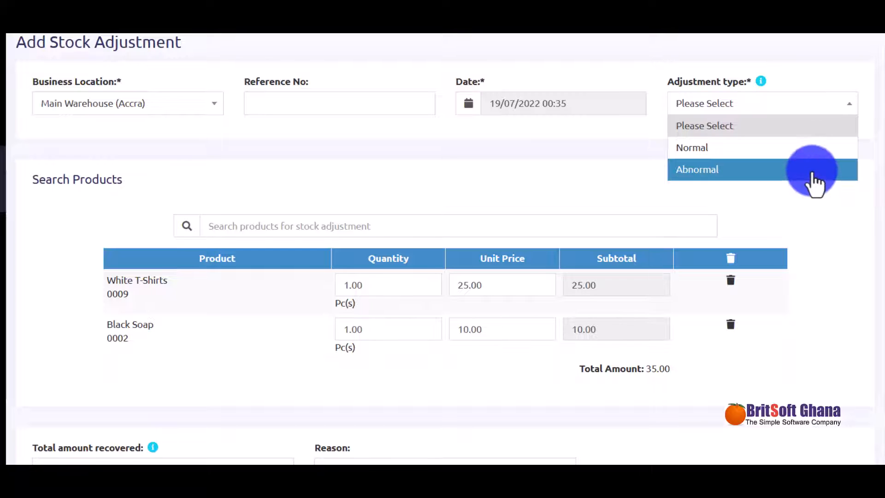
pyautogui.click(835, 205)
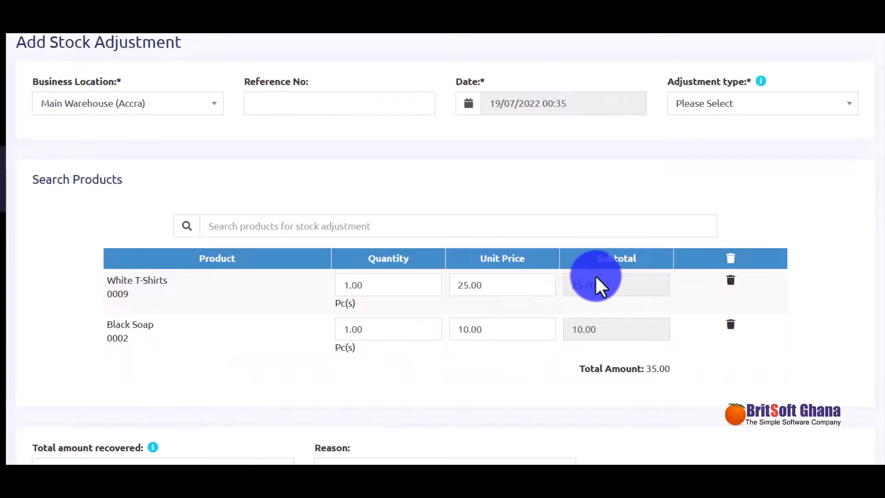
pyautogui.scroll(-2, 597, 277)
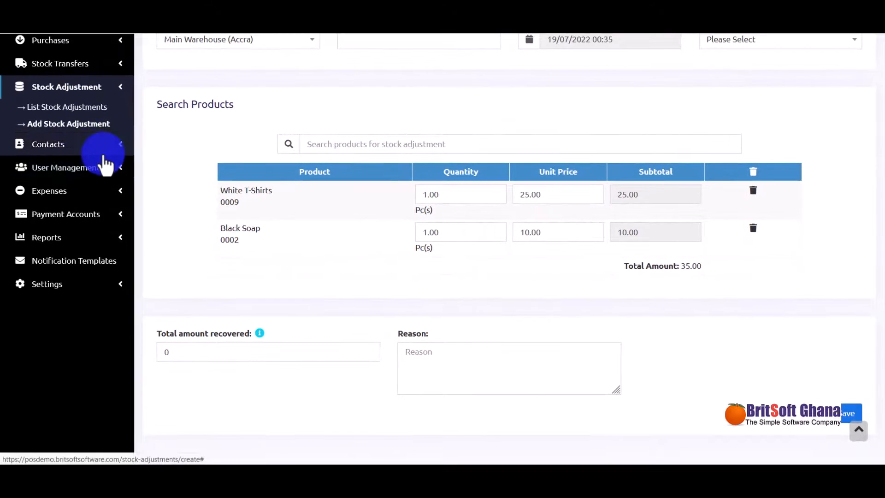
# Step: View the contacts and user management sections, and leave the stock adjustment unsaved to open the new user form
pyautogui.click(112, 145)
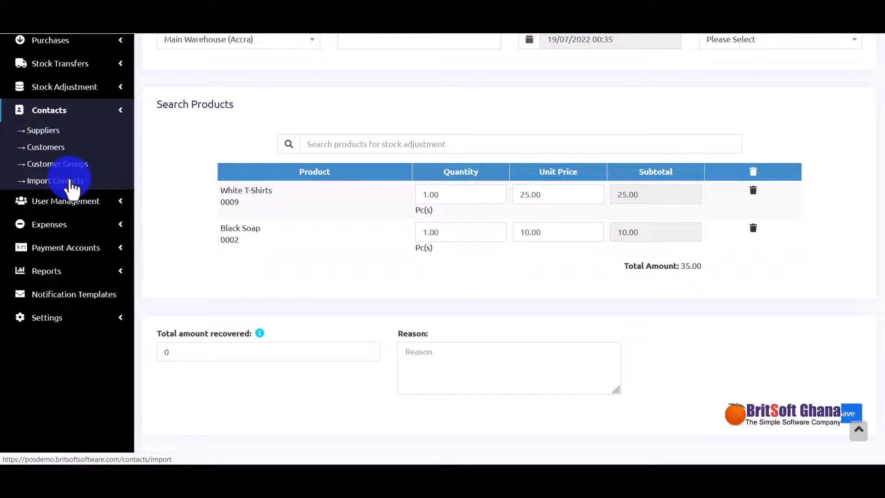
pyautogui.click(94, 202)
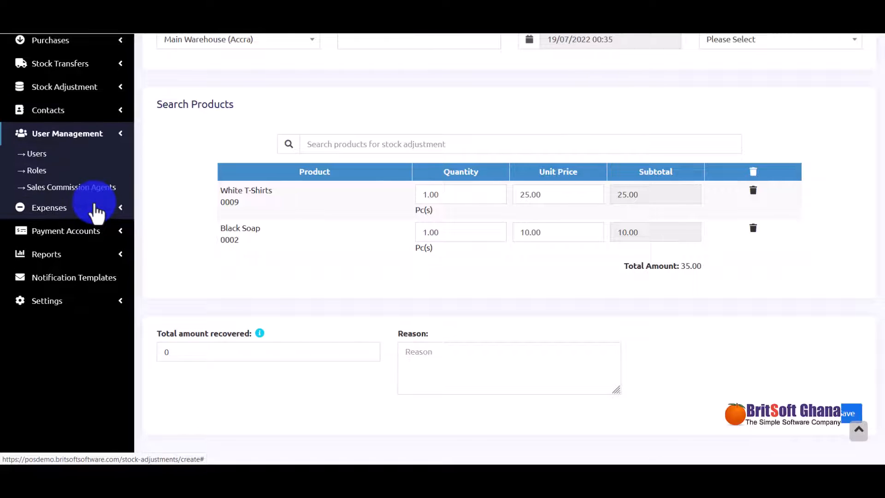
pyautogui.click(44, 156)
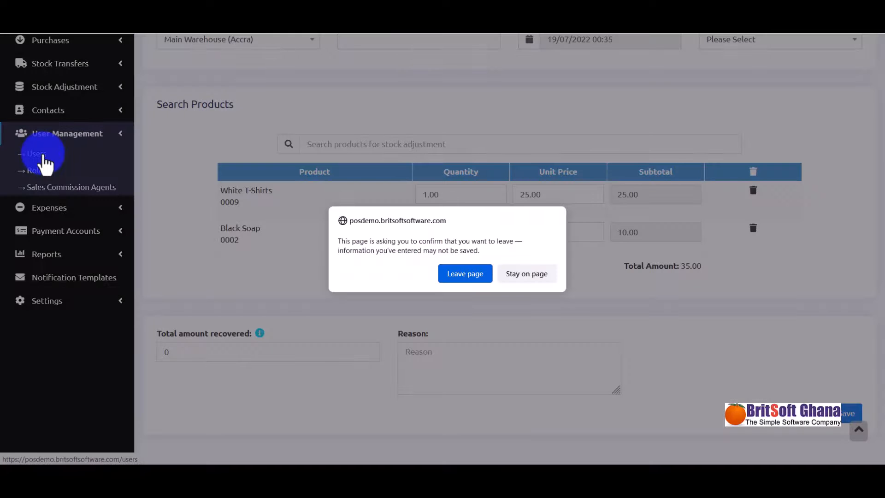
pyautogui.click(453, 272)
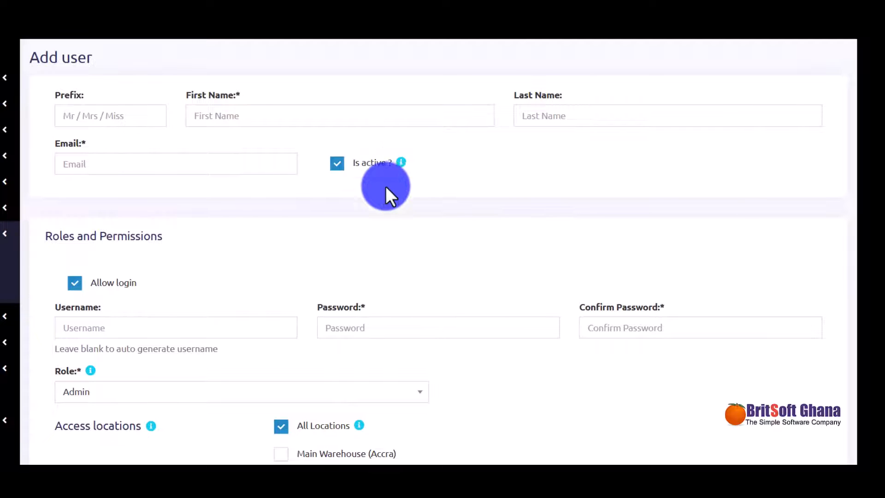
# Step: Examine the new user form's login, available role, access location, contact and bank detail fields
pyautogui.scroll(-2, 386, 226)
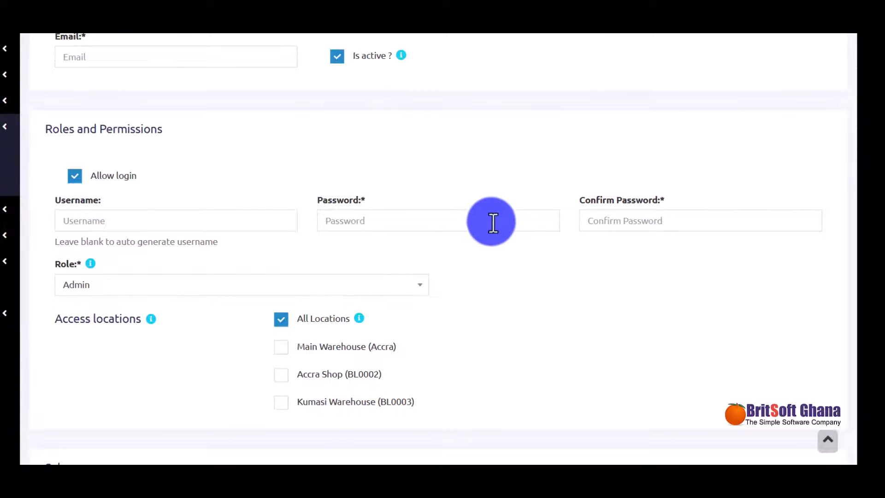
pyautogui.scroll(-2, 477, 278)
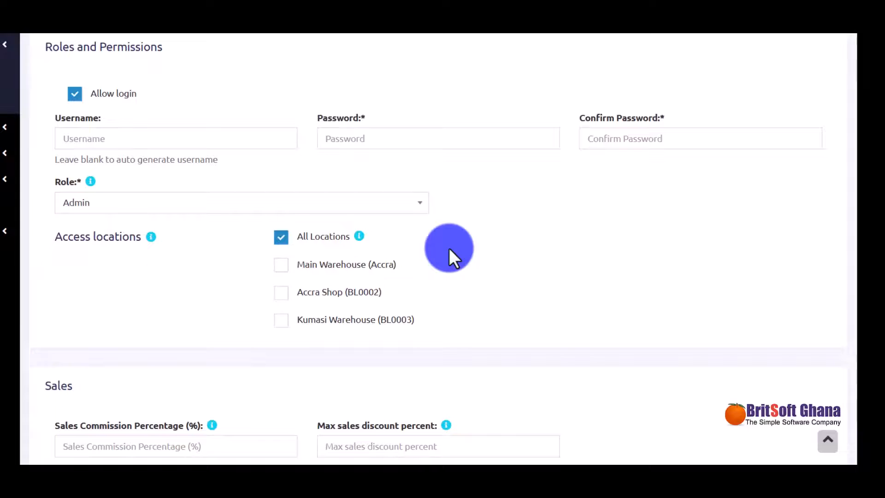
pyautogui.click(389, 209)
pyautogui.click(389, 210)
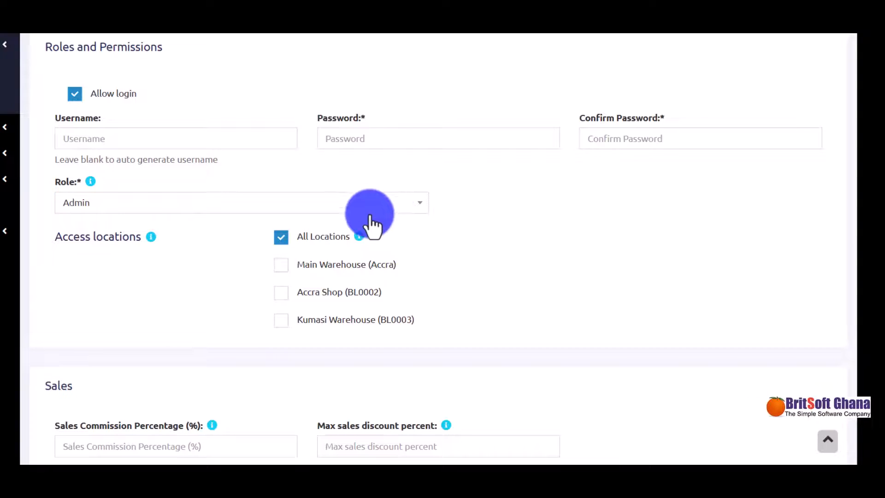
pyautogui.click(344, 207)
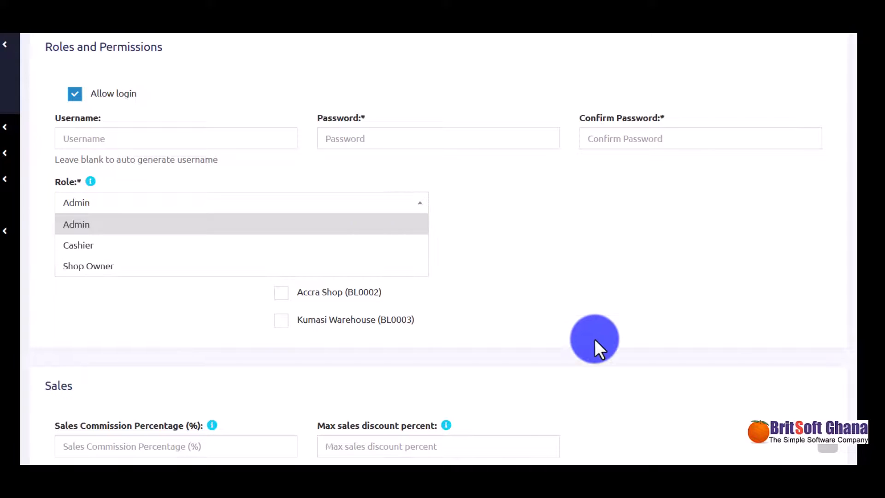
pyautogui.scroll(-3, 595, 340)
pyautogui.scroll(-10, 594, 339)
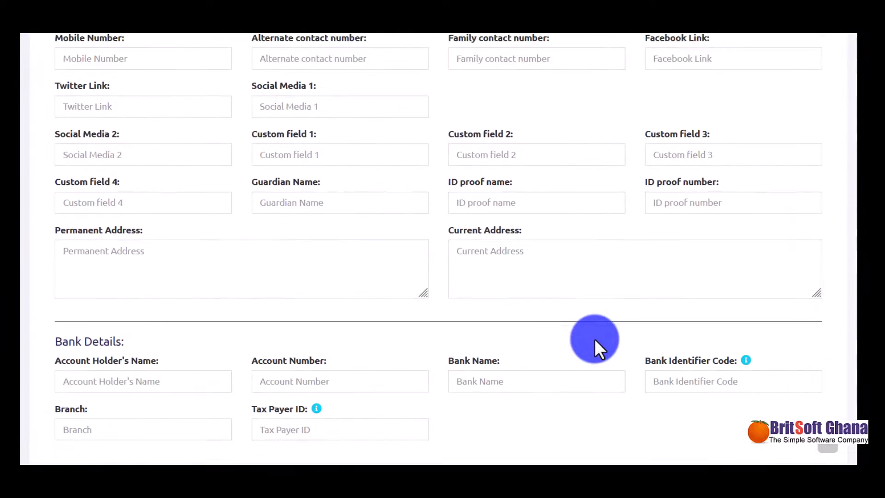
pyautogui.scroll(12, 599, 320)
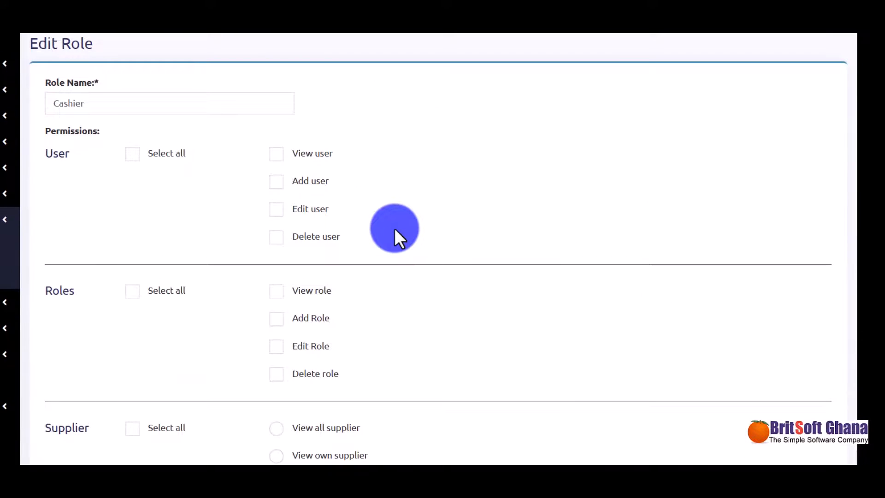
# Step: Examine the user, roles and supplier permissions of the Cashier role
pyautogui.scroll(-1, 395, 230)
pyautogui.scroll(1, 395, 228)
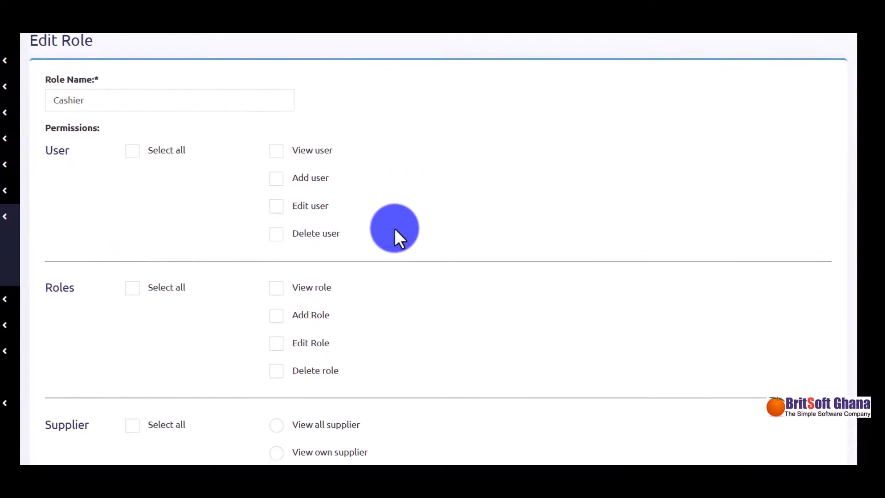
pyautogui.scroll(-1, 394, 228)
pyautogui.scroll(-1, 190, 195)
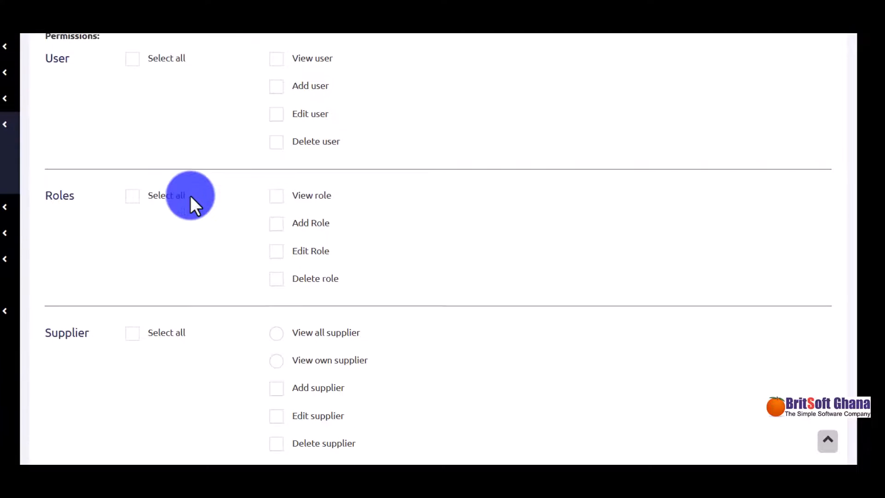
pyautogui.scroll(1, 190, 195)
pyautogui.scroll(-1, 190, 195)
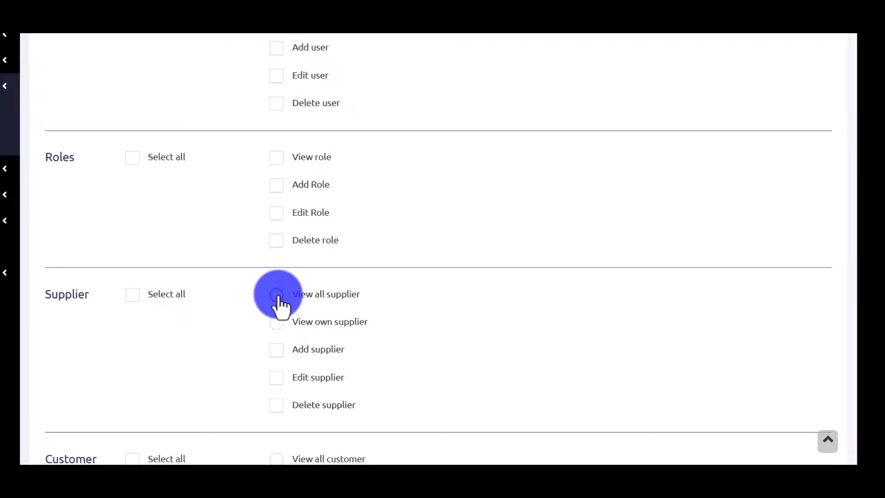
pyautogui.click(276, 323)
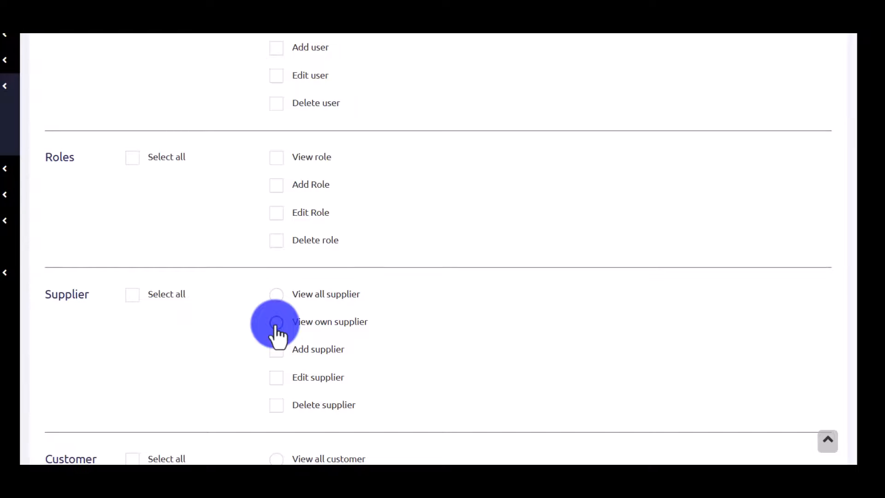
pyautogui.scroll(-4, 277, 332)
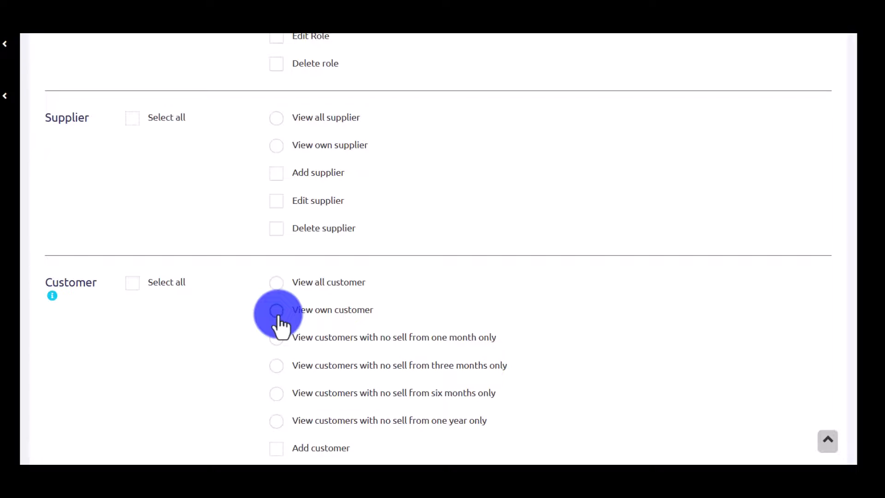
# Step: Review the Cashier role's remaining permissions, from customer, product and POS through sales, reports, expenses and home data
pyautogui.scroll(-20, 279, 325)
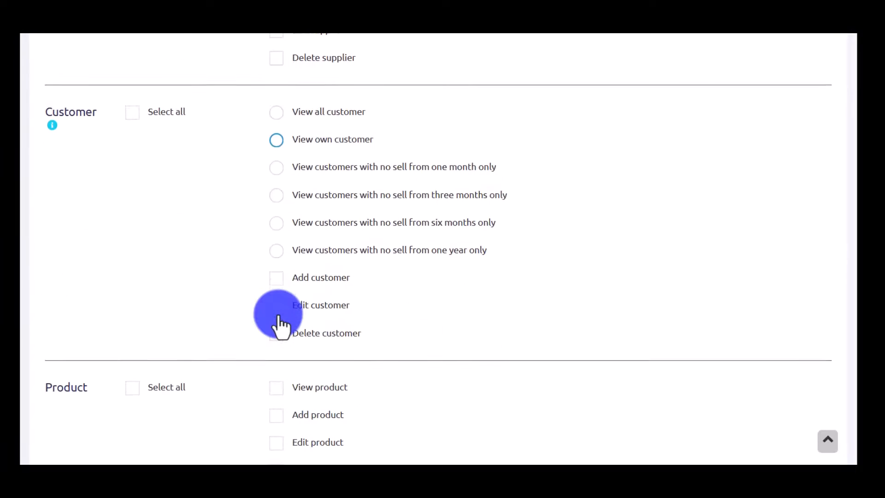
pyautogui.scroll(3, 278, 318)
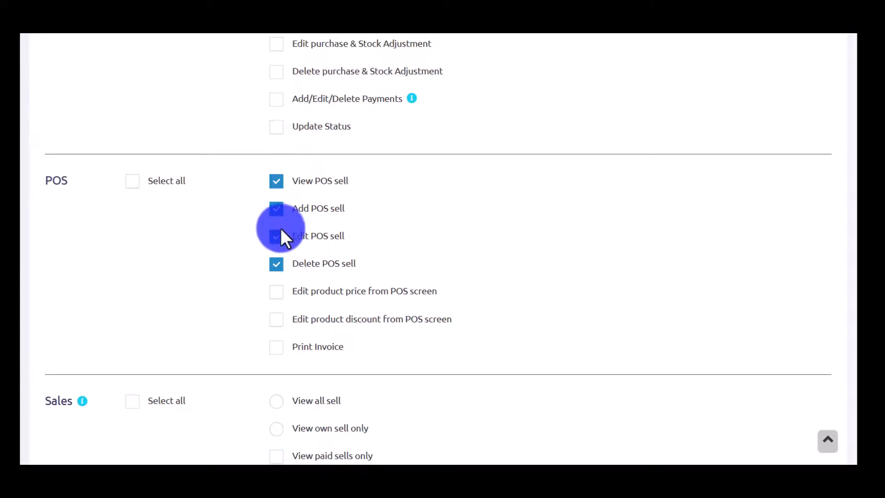
pyautogui.scroll(-2, 306, 298)
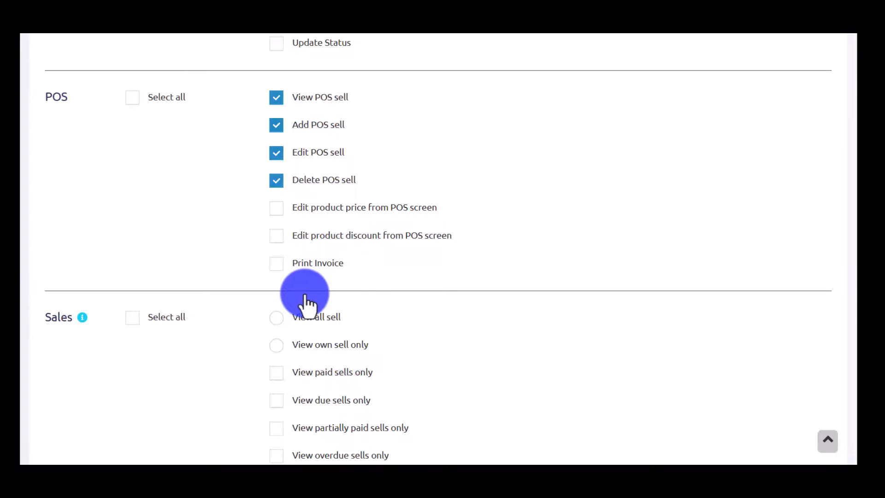
pyautogui.scroll(-20, 306, 305)
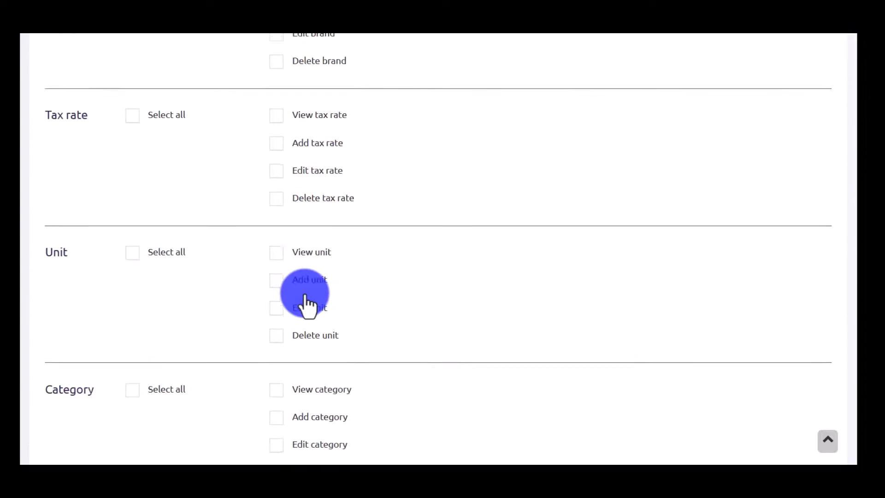
pyautogui.scroll(-8, 306, 305)
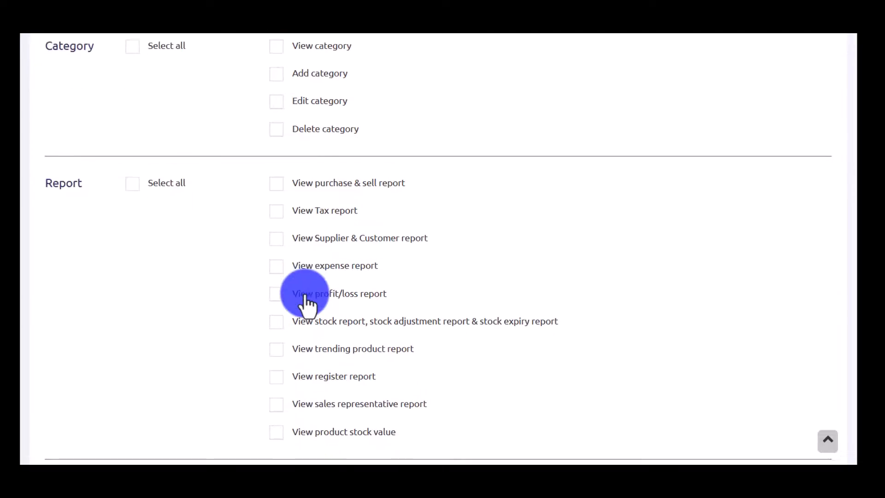
pyautogui.scroll(-12, 306, 304)
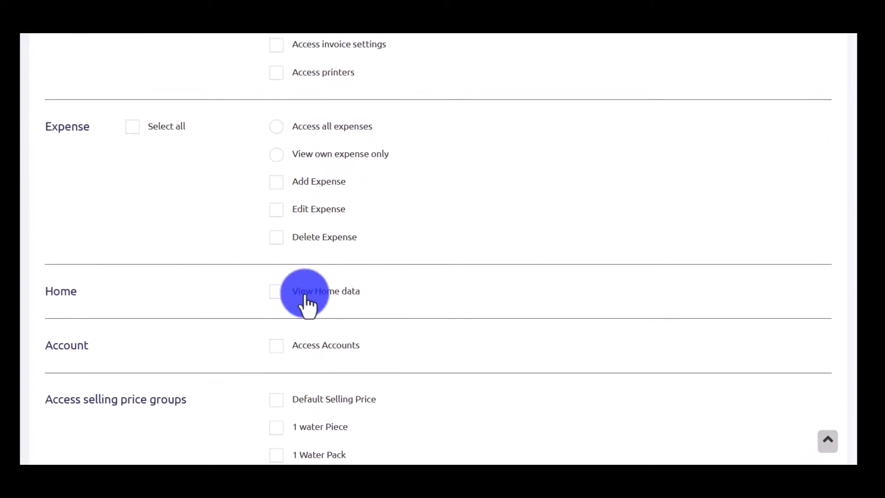
pyautogui.scroll(20, 306, 304)
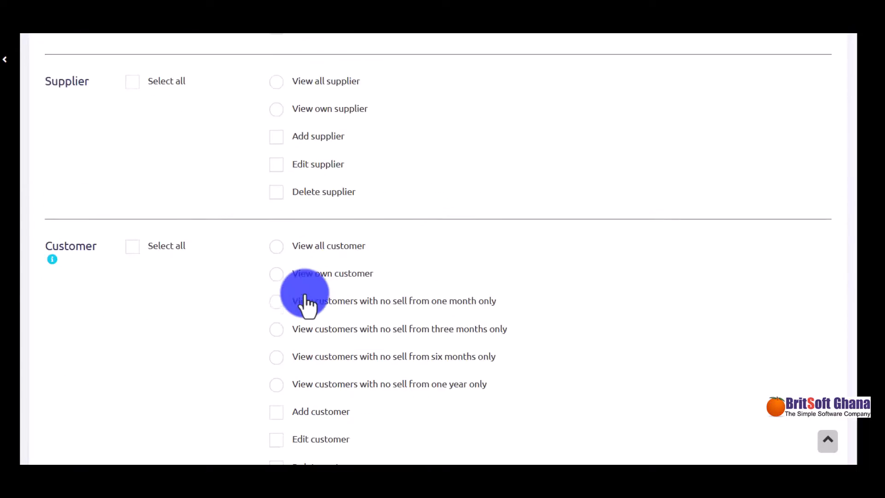
pyautogui.scroll(6, 305, 305)
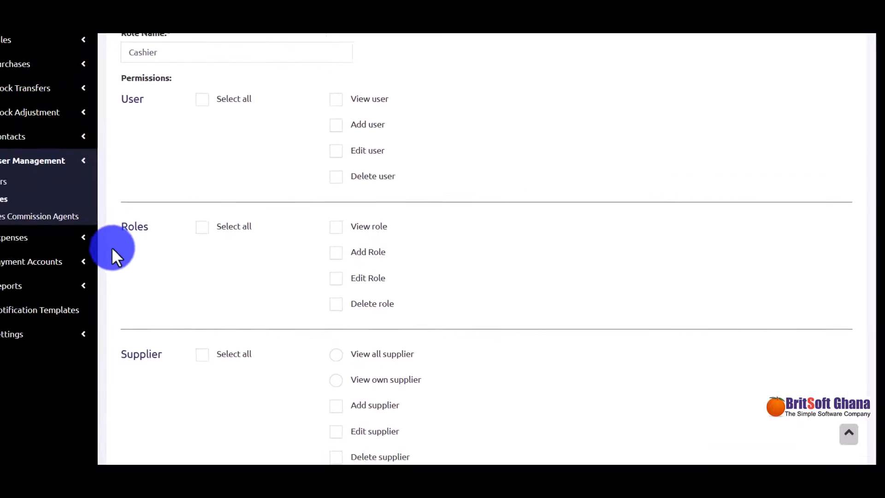
# Step: View the expenses section, open the list of payment accounts, and look over the other payment account options
pyautogui.click(82, 239)
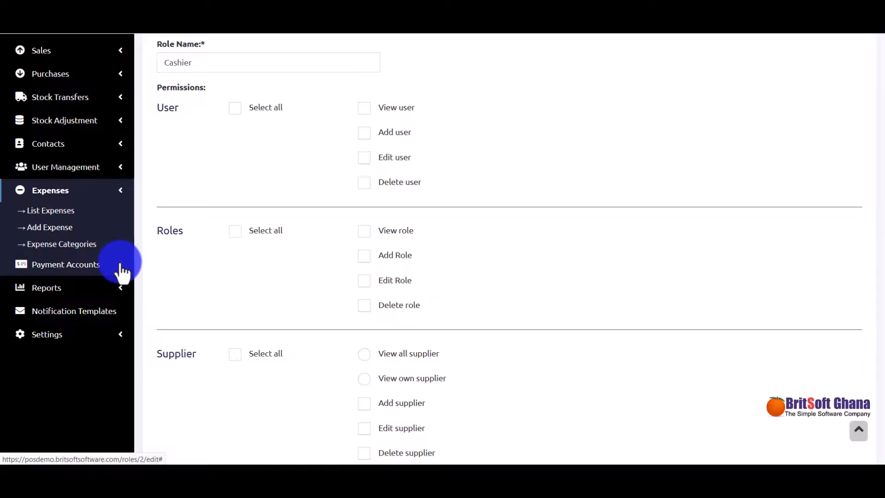
pyautogui.click(121, 266)
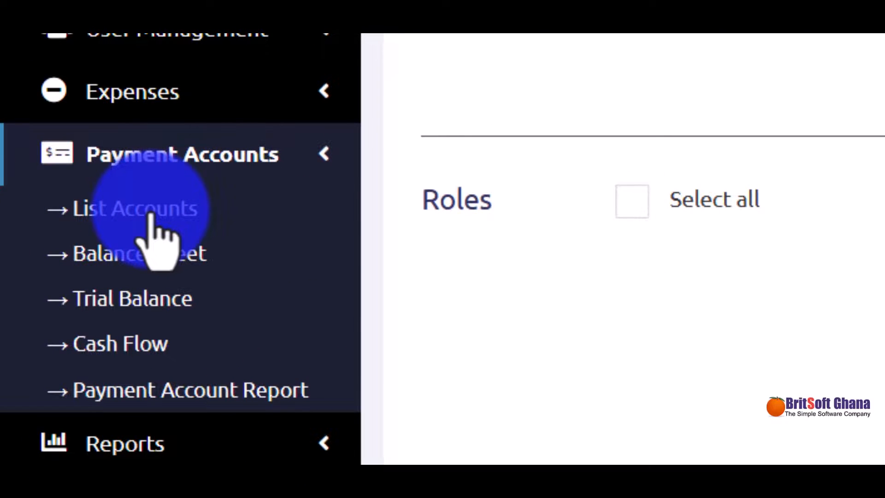
pyautogui.click(150, 216)
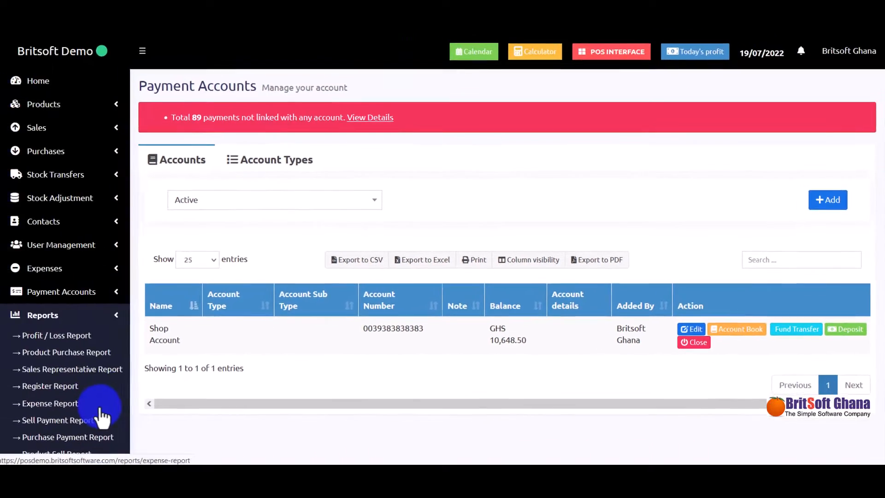
pyautogui.click(113, 321)
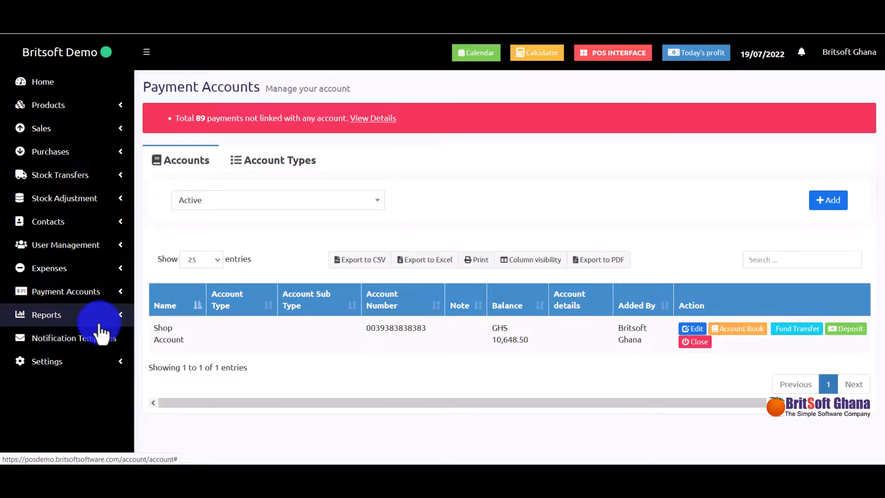
pyautogui.click(121, 293)
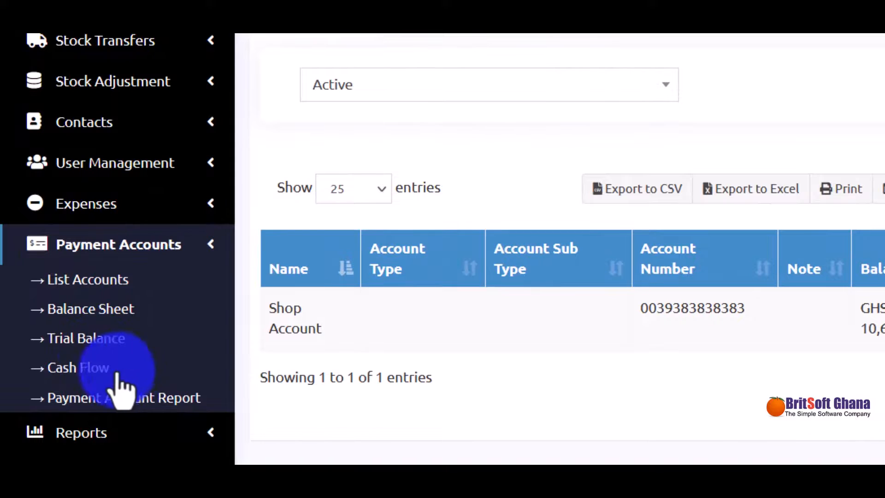
# Step: Look through the full list of available reports, from Profit / Loss Report to Activity Log
pyautogui.click(215, 429)
pyautogui.scroll(-3, 152, 369)
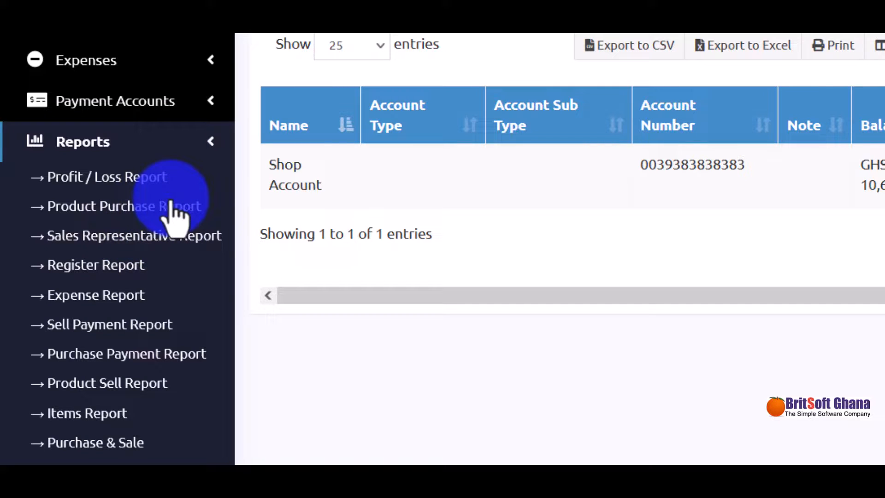
pyautogui.scroll(-2, 168, 300)
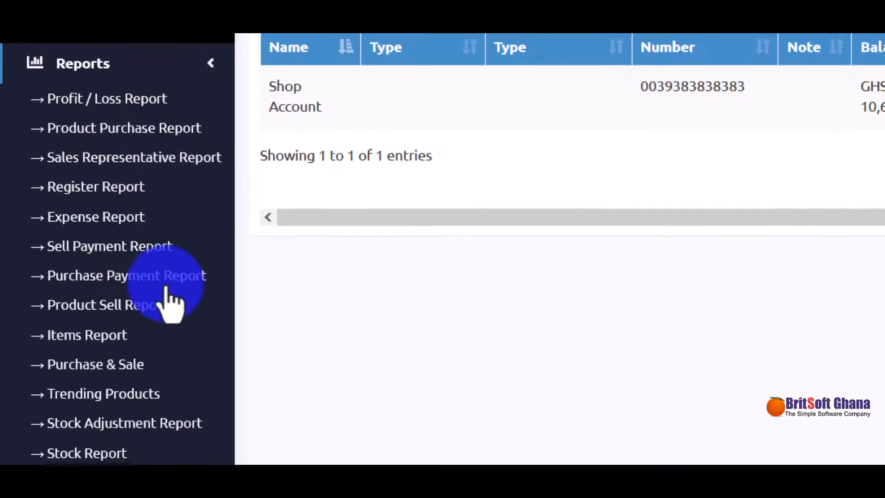
pyautogui.scroll(-3, 168, 300)
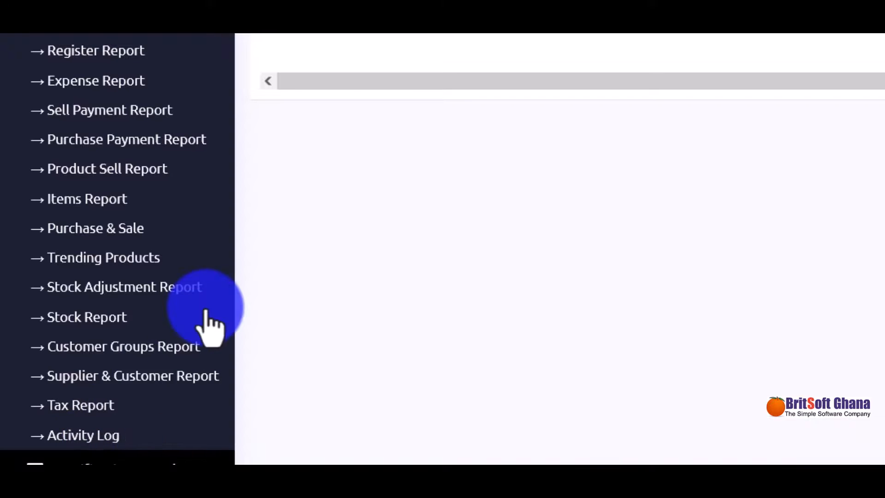
pyautogui.scroll(3, 122, 309)
pyautogui.scroll(4, 121, 307)
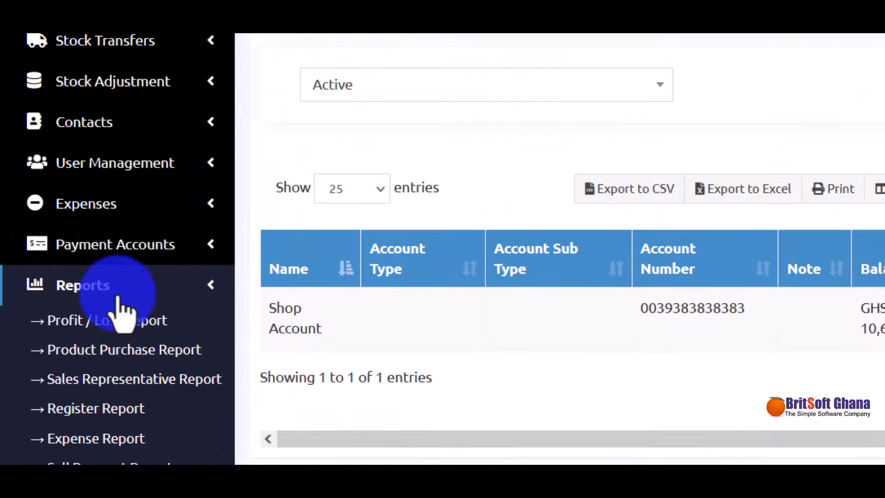
pyautogui.click(212, 283)
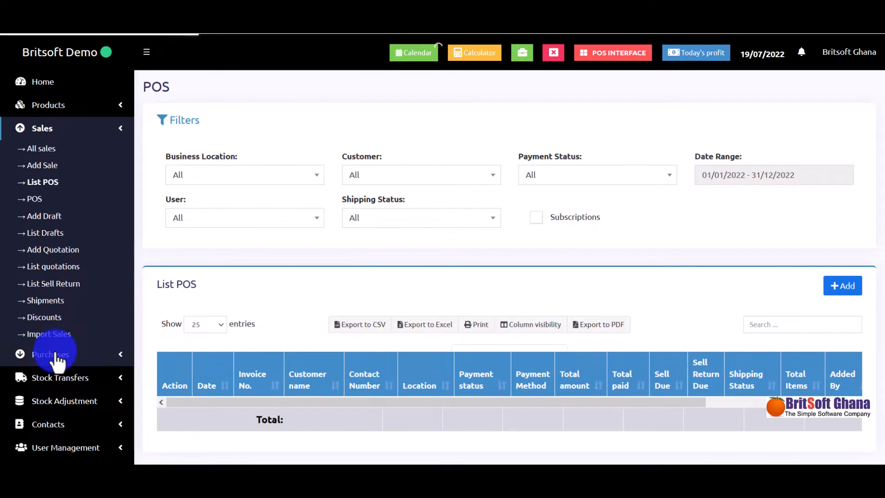
# Step: Open the business settings to view the general business details
pyautogui.scroll(-3, 55, 361)
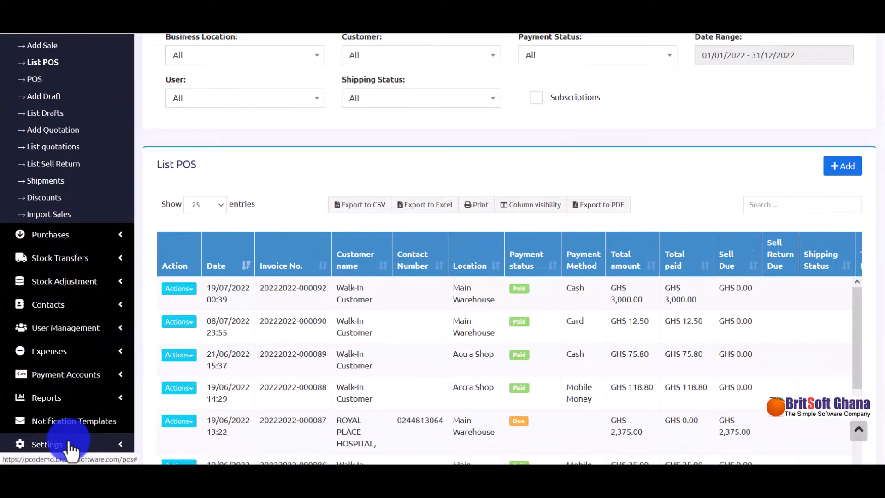
pyautogui.click(59, 445)
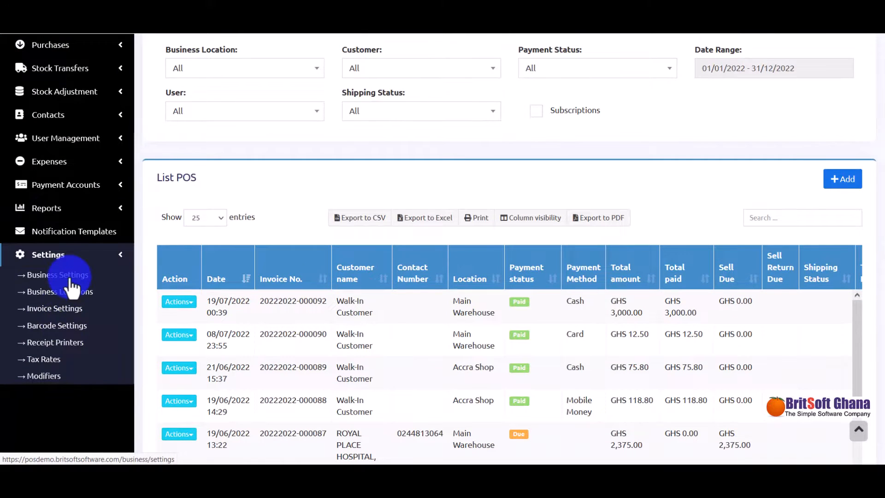
pyautogui.click(69, 277)
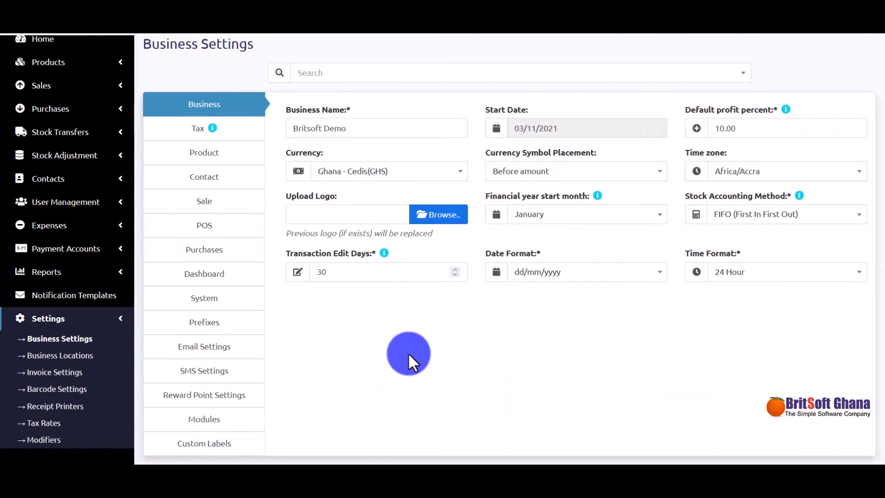
# Step: View the tax settings and the product settings of the business
pyautogui.click(222, 133)
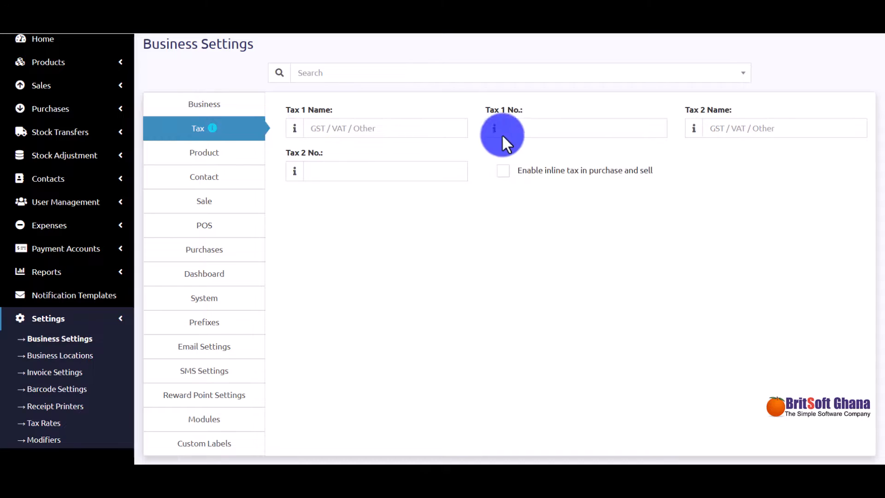
pyautogui.click(583, 130)
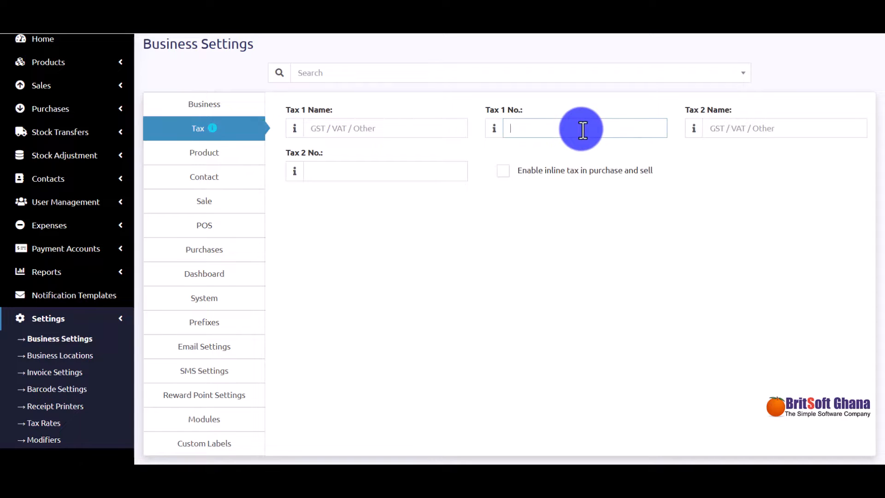
pyautogui.click(232, 160)
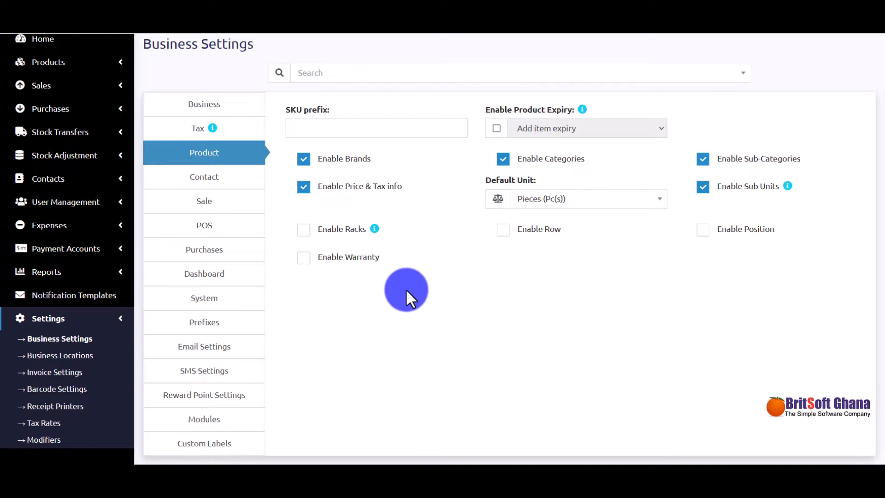
# Step: View the POS settings of the business, from the keyboard shortcuts down to the cash denominations
pyautogui.click(223, 231)
pyautogui.scroll(-5, 331, 289)
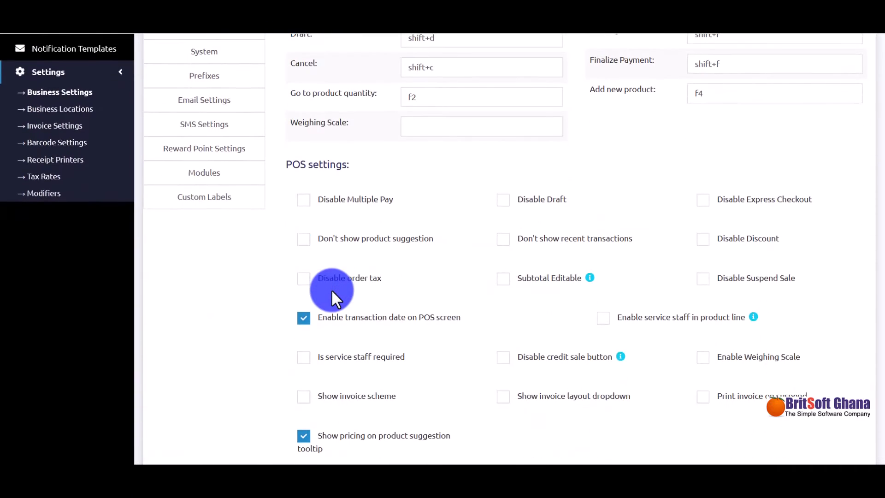
pyautogui.scroll(-1, 331, 289)
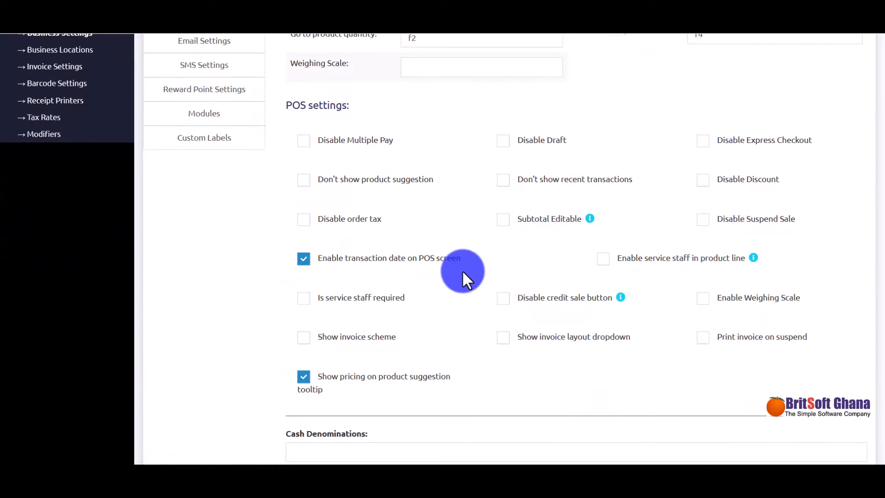
pyautogui.scroll(-3, 462, 270)
pyautogui.scroll(4, 462, 270)
pyautogui.scroll(3, 462, 270)
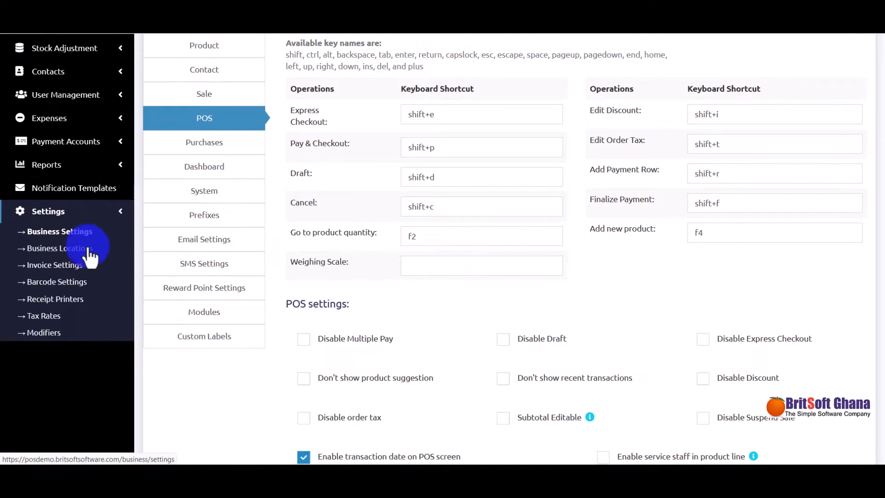
# Step: Open the list of tax rates and tax groups, and revisit the reports and expenses sections
pyautogui.click(46, 316)
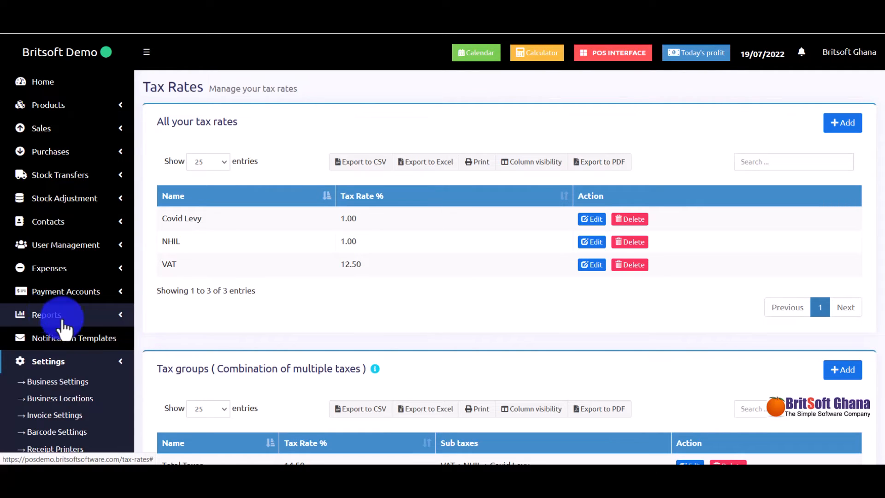
pyautogui.click(120, 368)
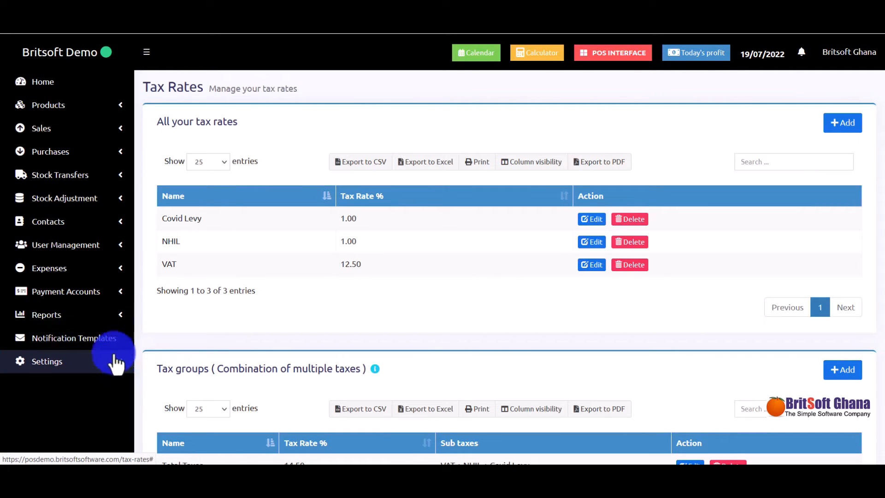
pyautogui.click(113, 315)
pyautogui.click(112, 270)
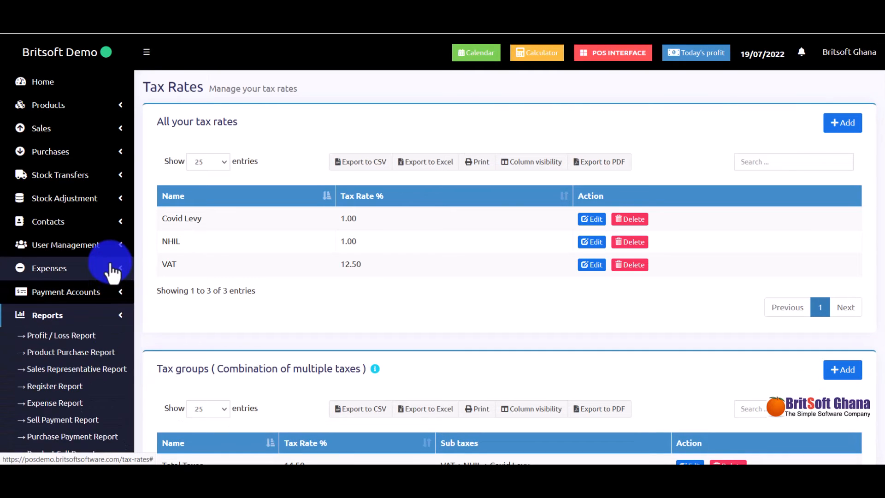